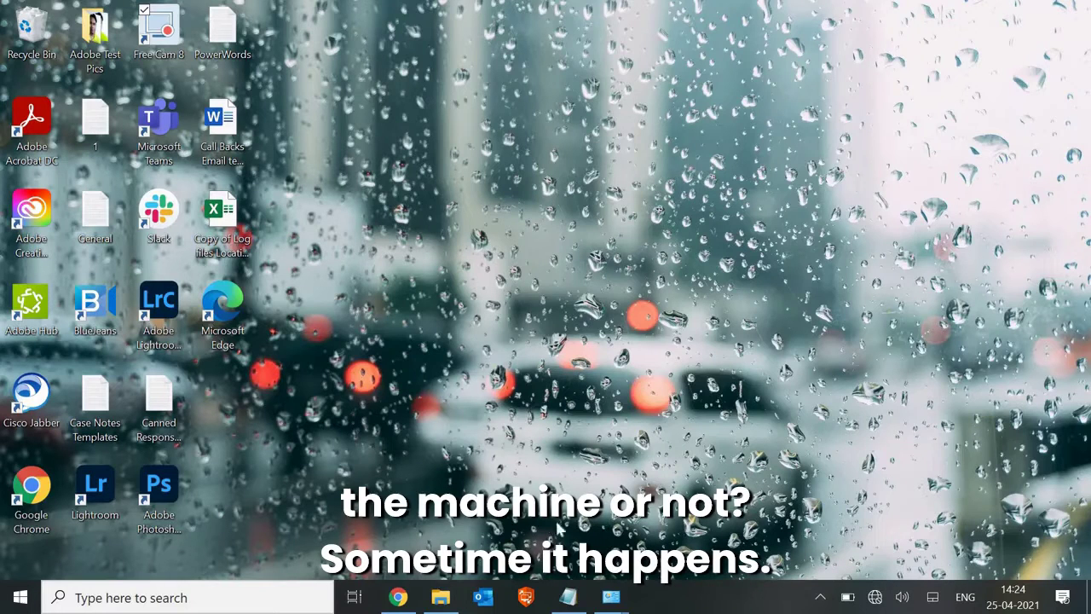
- Open Control Panel's Internet Options and bring up the LAN settings for the network connections
click(145, 598)
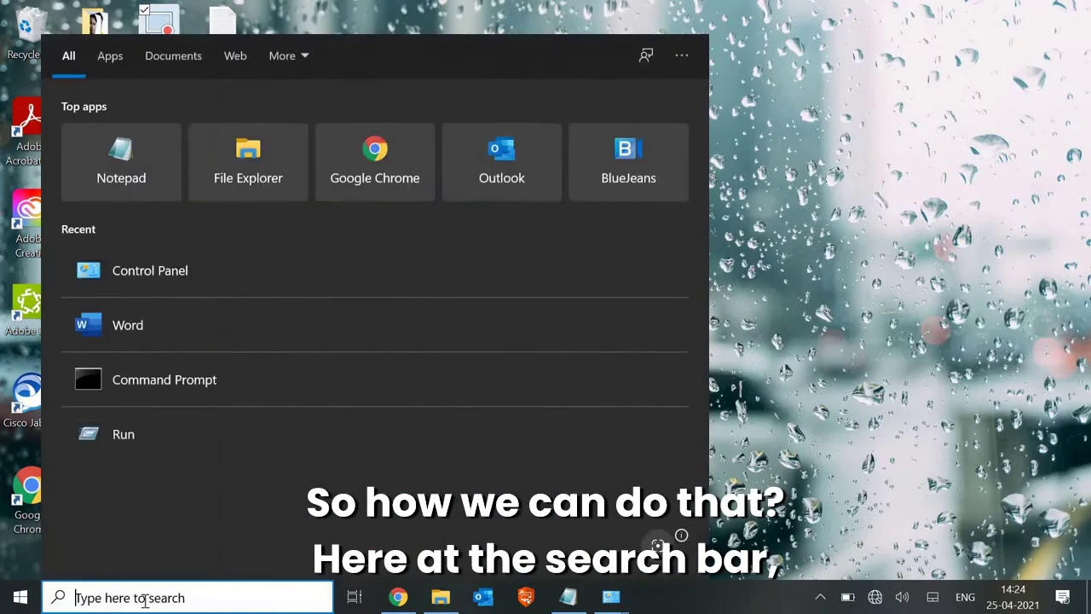
text(co)
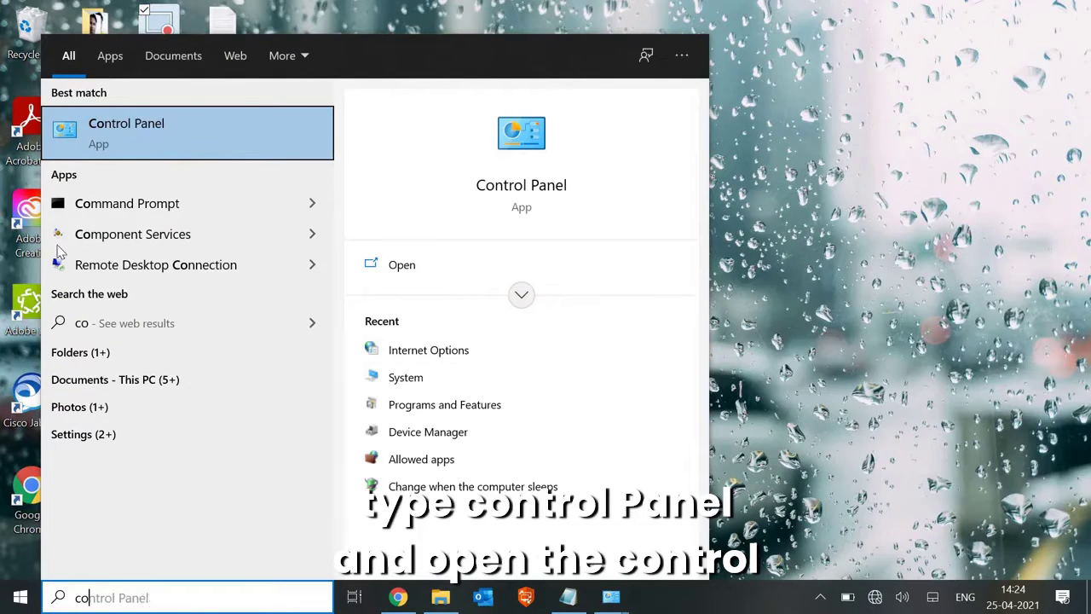
click(241, 145)
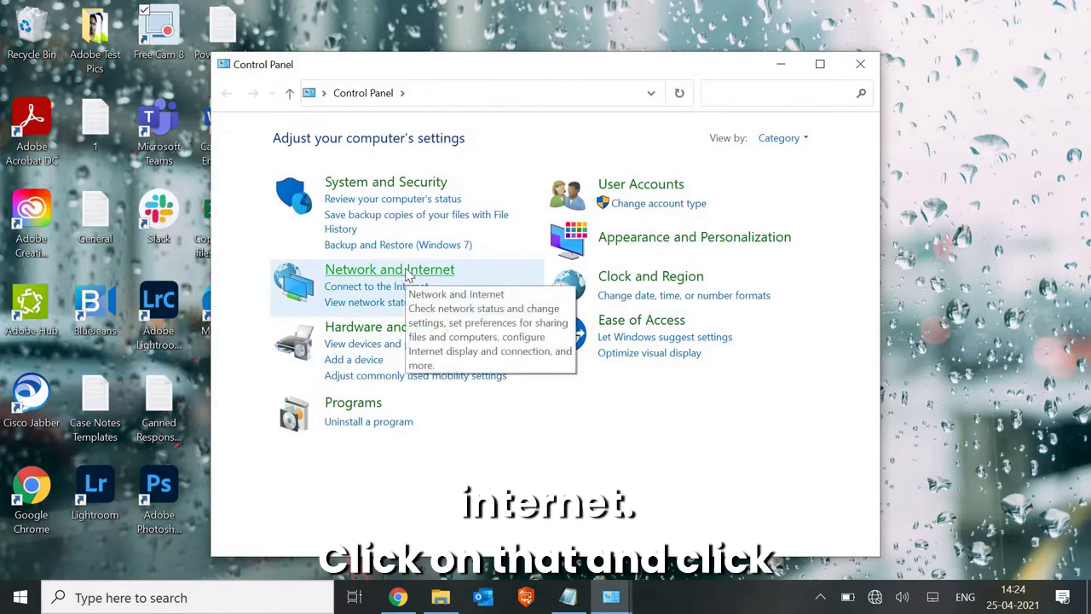
click(406, 273)
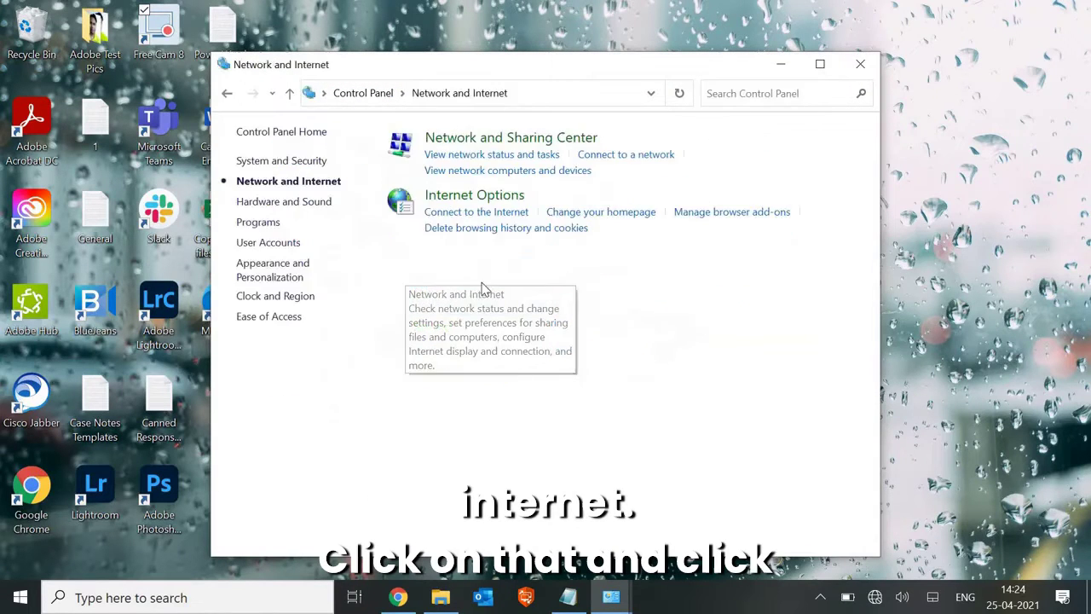
click(506, 197)
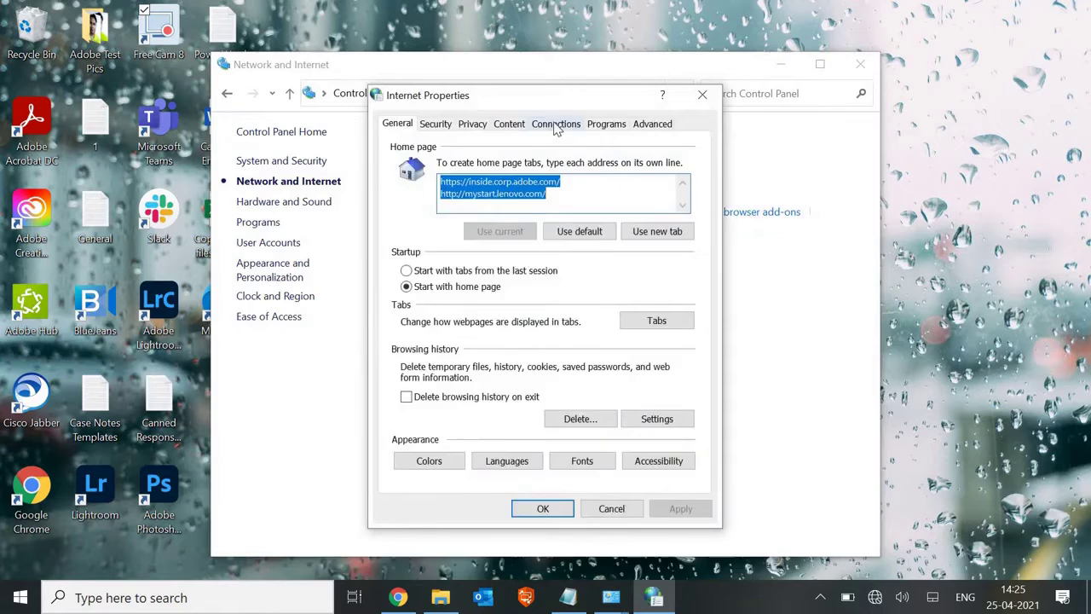
click(555, 126)
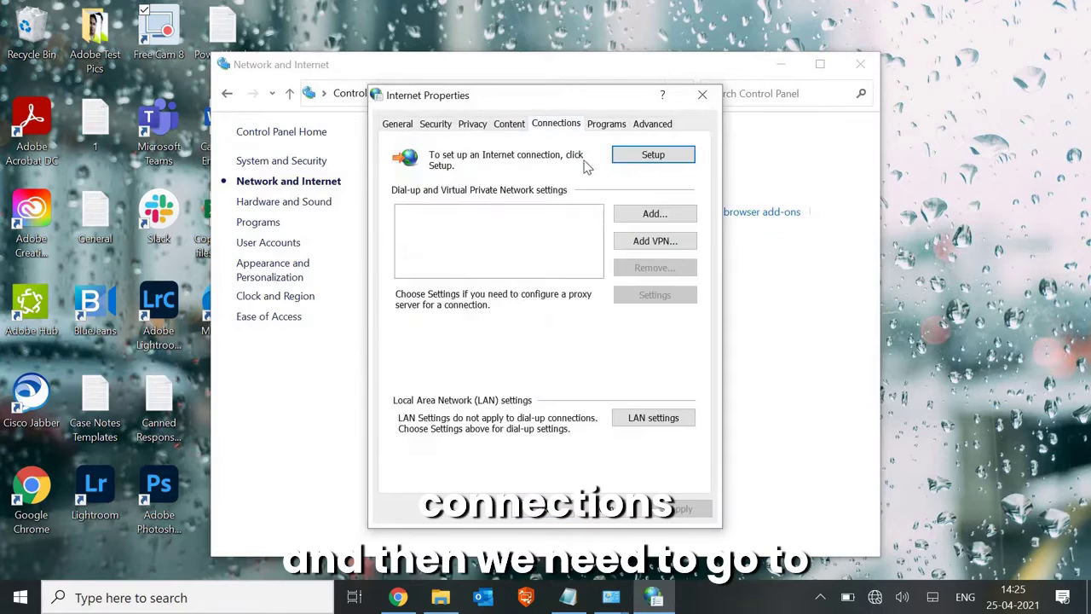
click(644, 422)
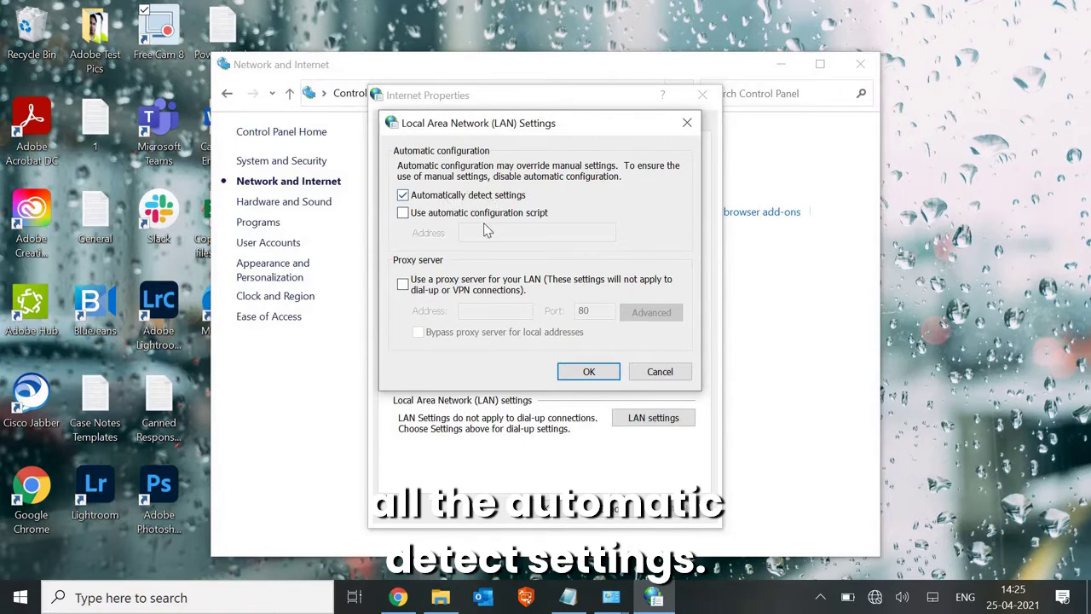
- Enable the proxy server for the LAN, go to its address field, and disable the proxy again
click(403, 284)
click(479, 312)
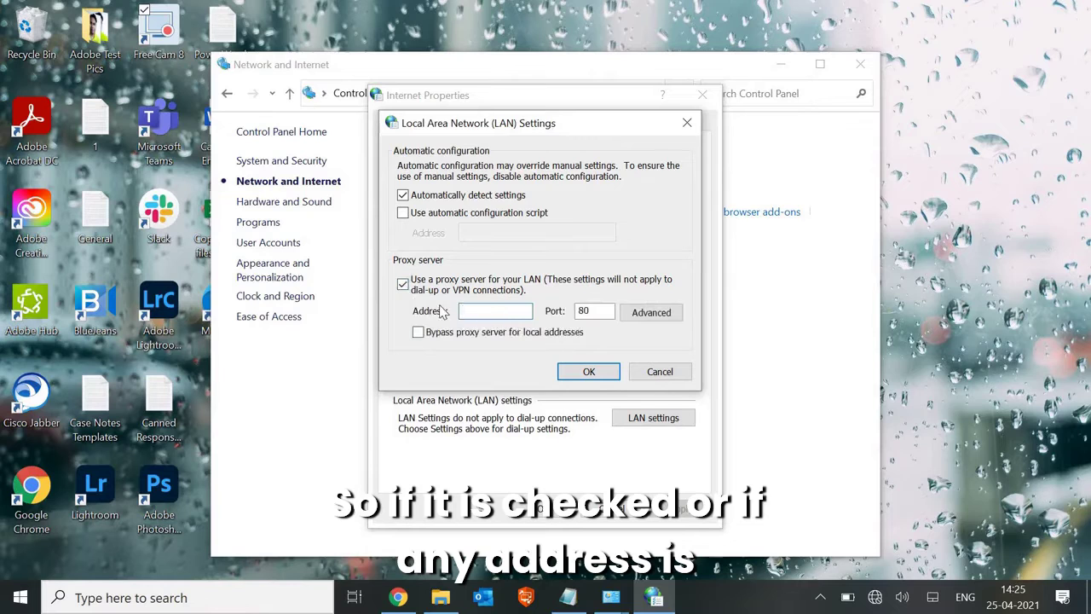
click(402, 284)
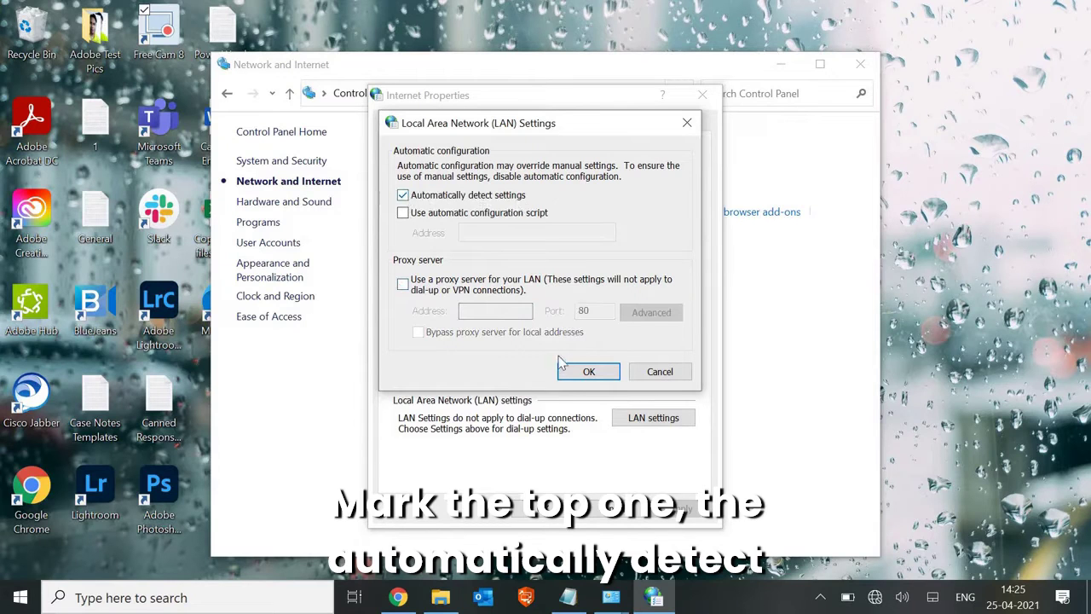
- Accept the LAN settings and Internet Properties, and close the Control Panel window
key(Return)
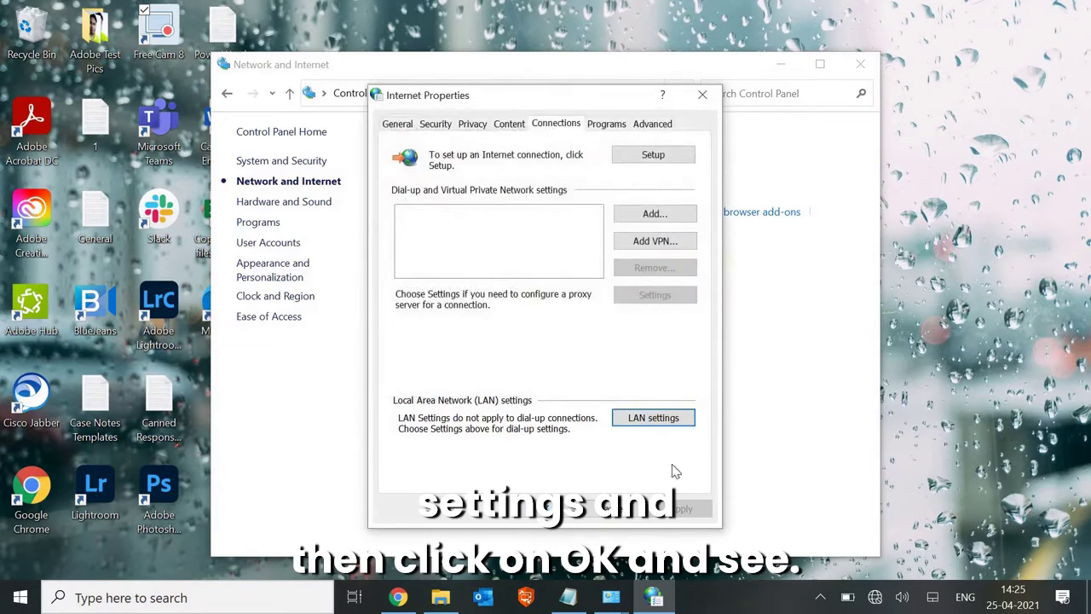
key(Return)
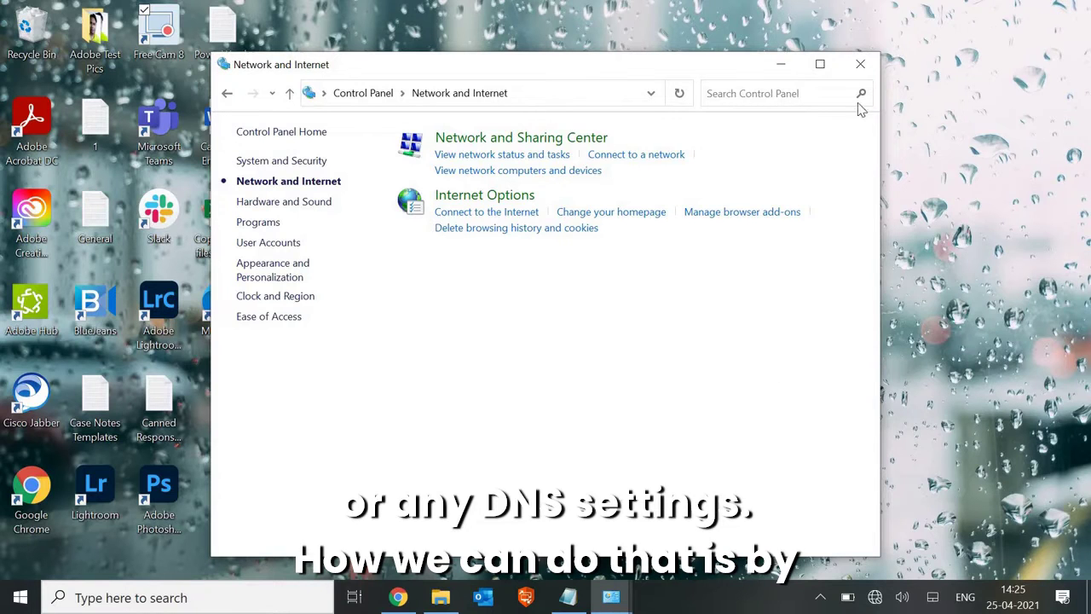
click(860, 64)
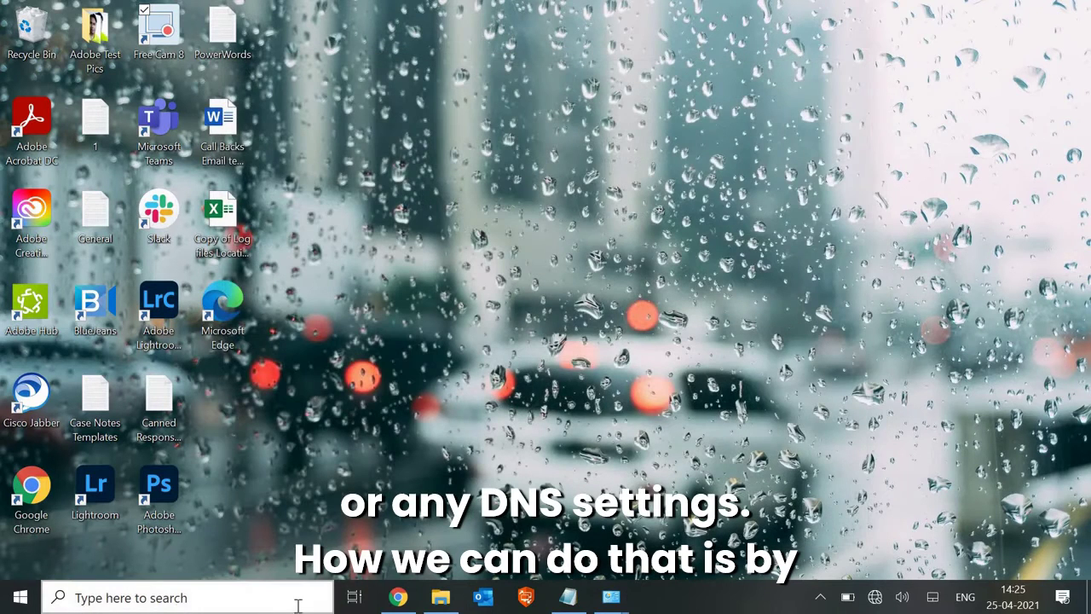
- Open the Internet Protocol Version 4 (TCP/IPv4) properties of the Wi-Fi adapter from the network adapter options
right_click(877, 598)
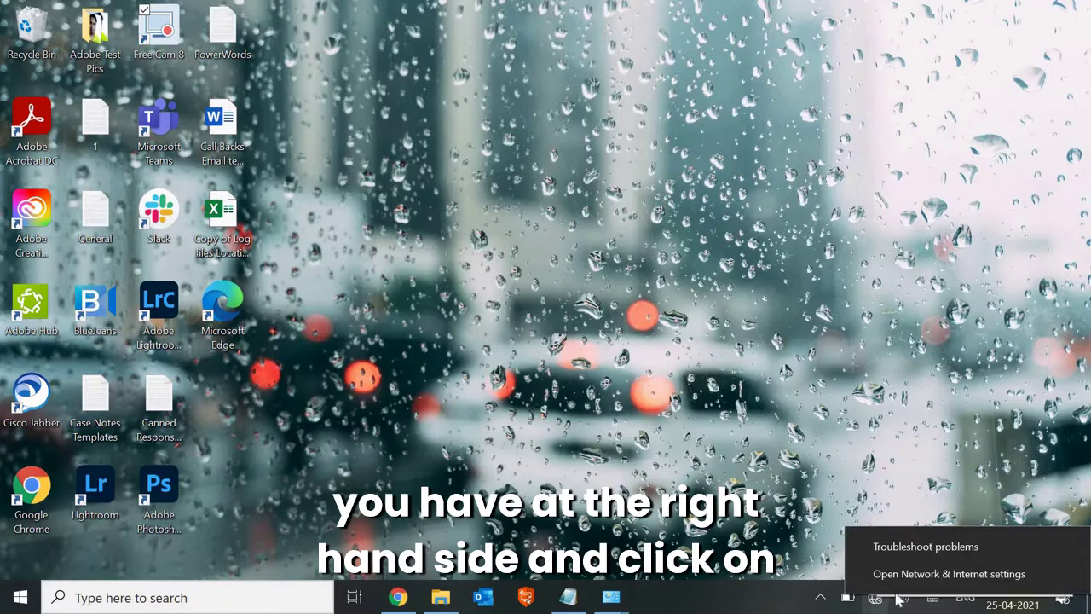
click(899, 580)
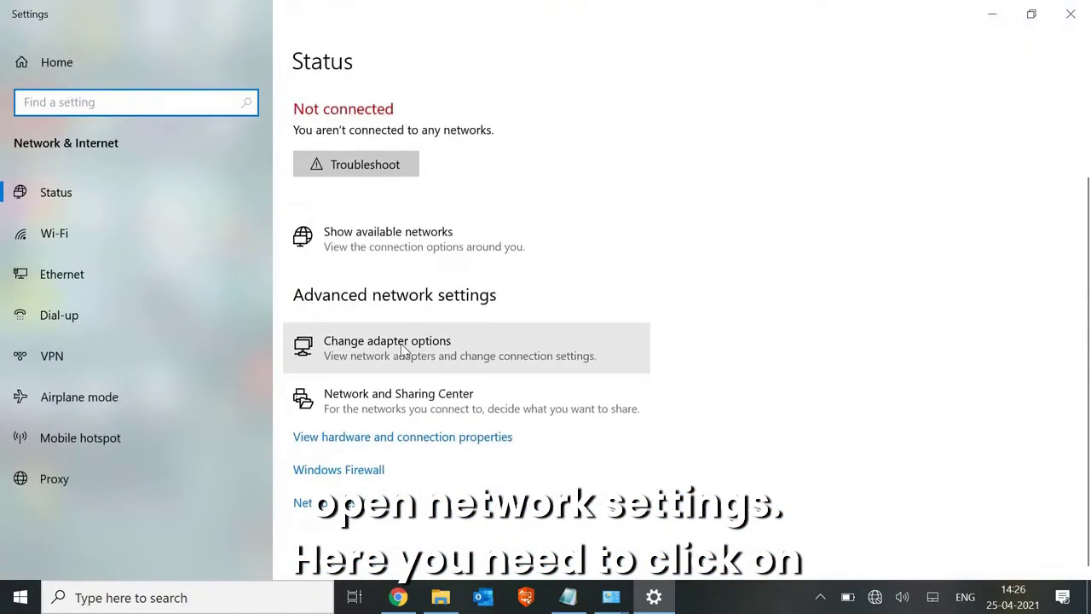
click(397, 343)
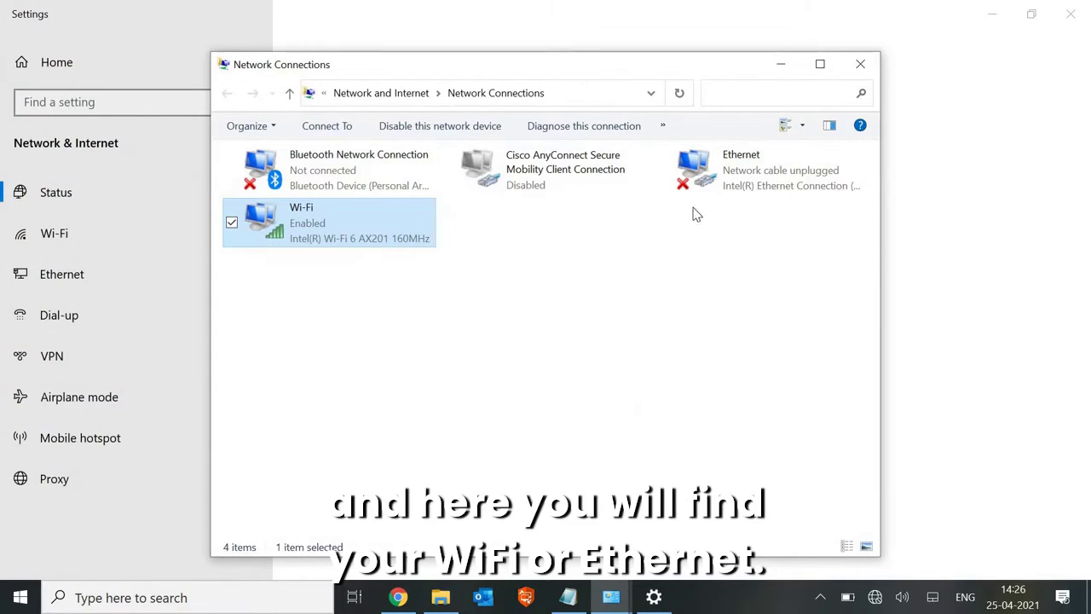
right_click(323, 227)
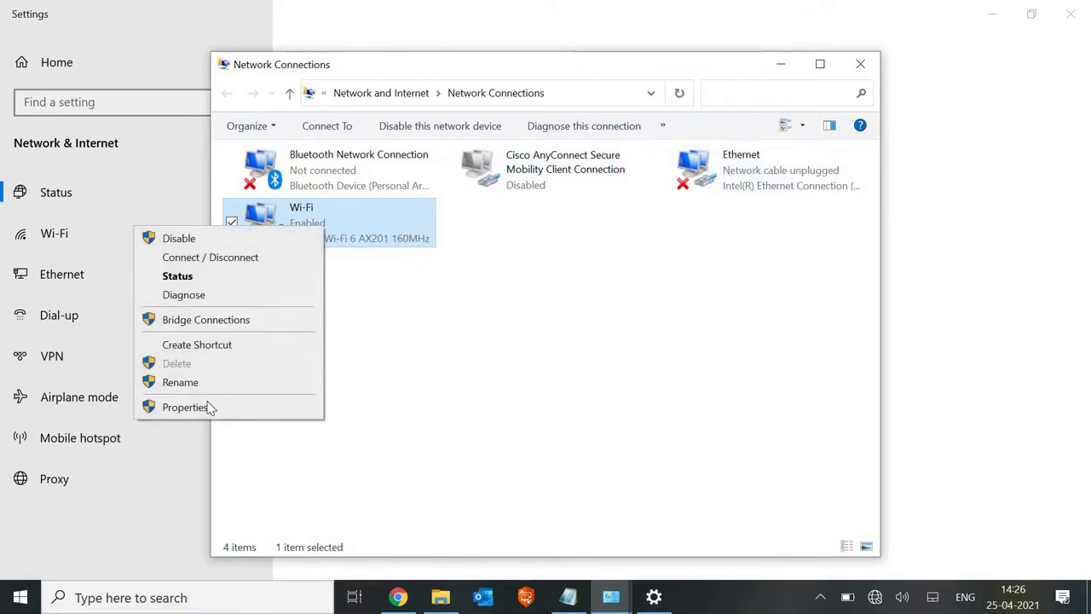
click(205, 415)
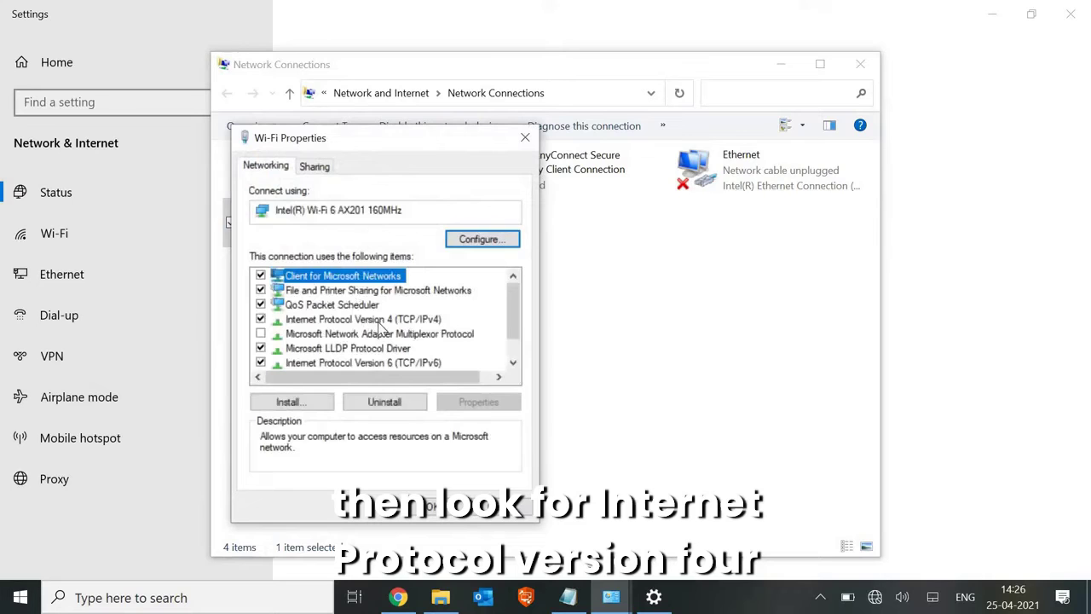
click(380, 321)
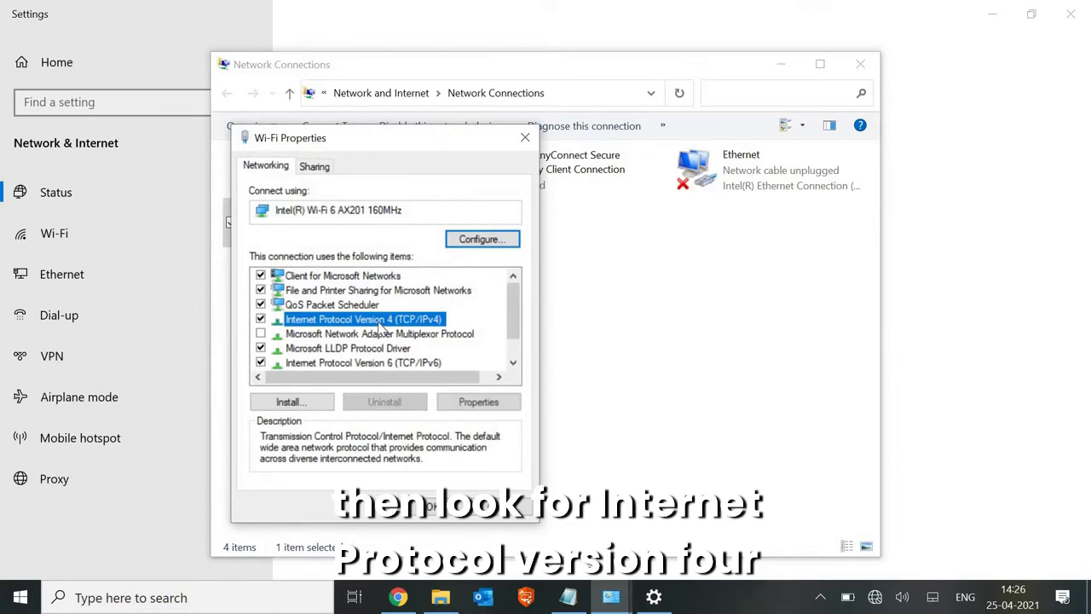
click(474, 407)
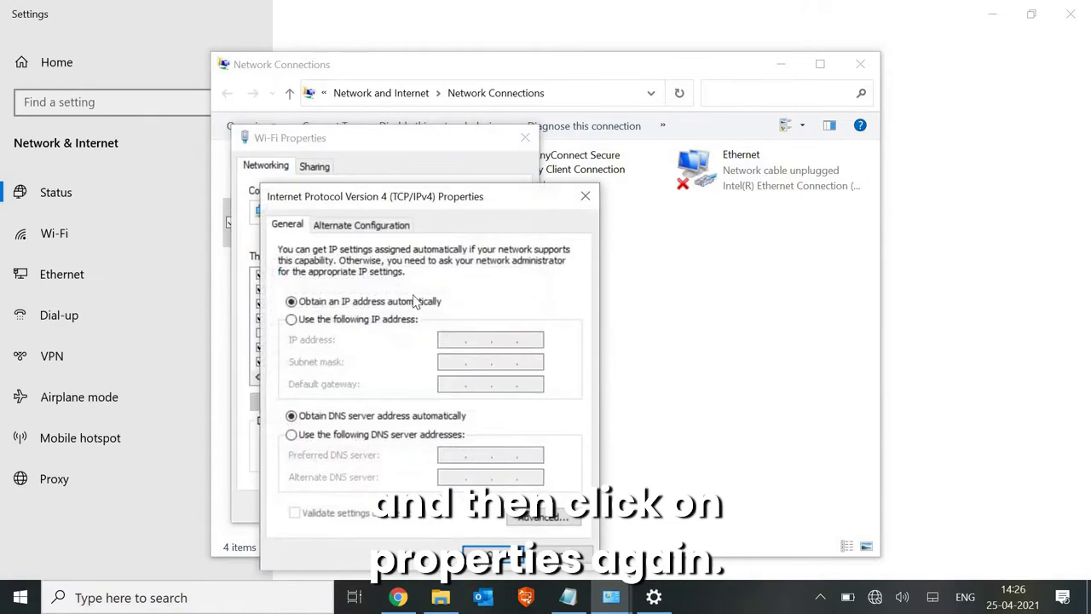
- Switch IPv4 to manually specified DNS server addresses, and return it to obtaining the DNS server address automatically
click(291, 435)
click(465, 455)
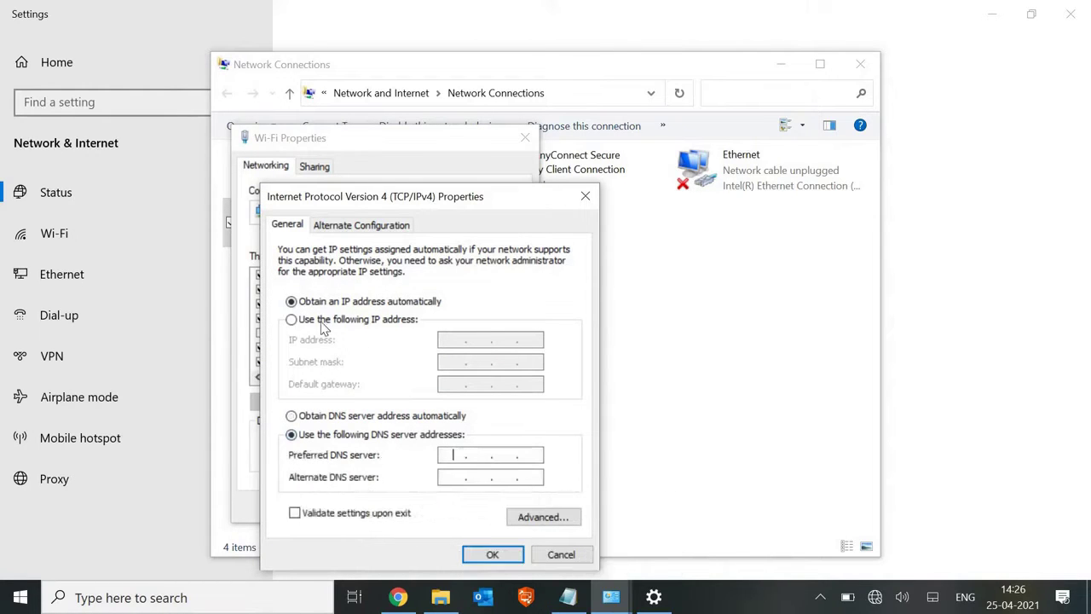
click(302, 417)
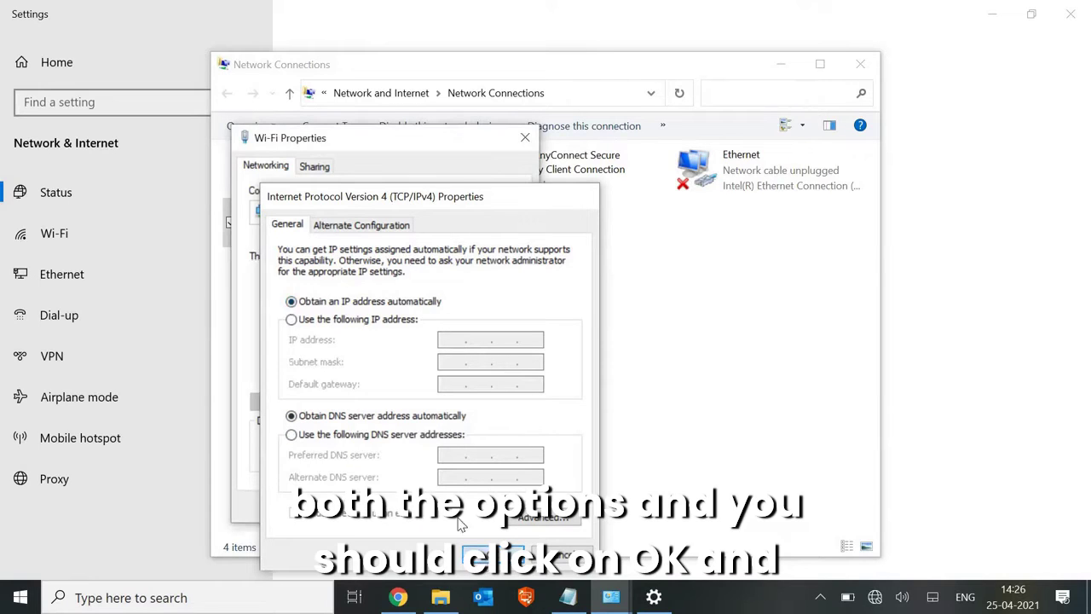
- Accept the IPv4 and Wi-Fi properties with automatic IP and DNS addressing, and close Network Connections
key(Return)
click(424, 506)
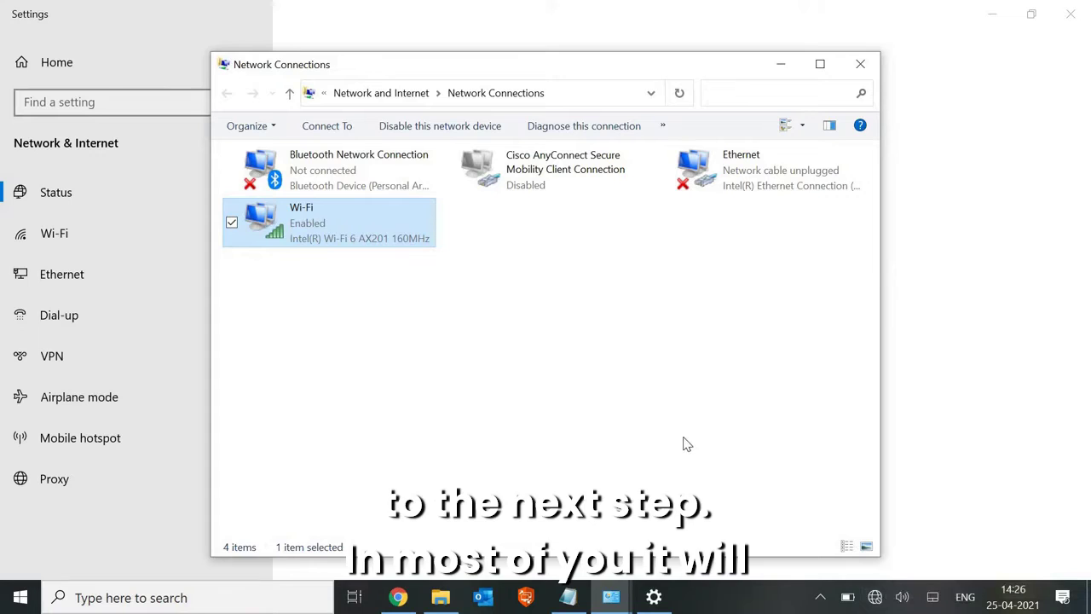
click(861, 66)
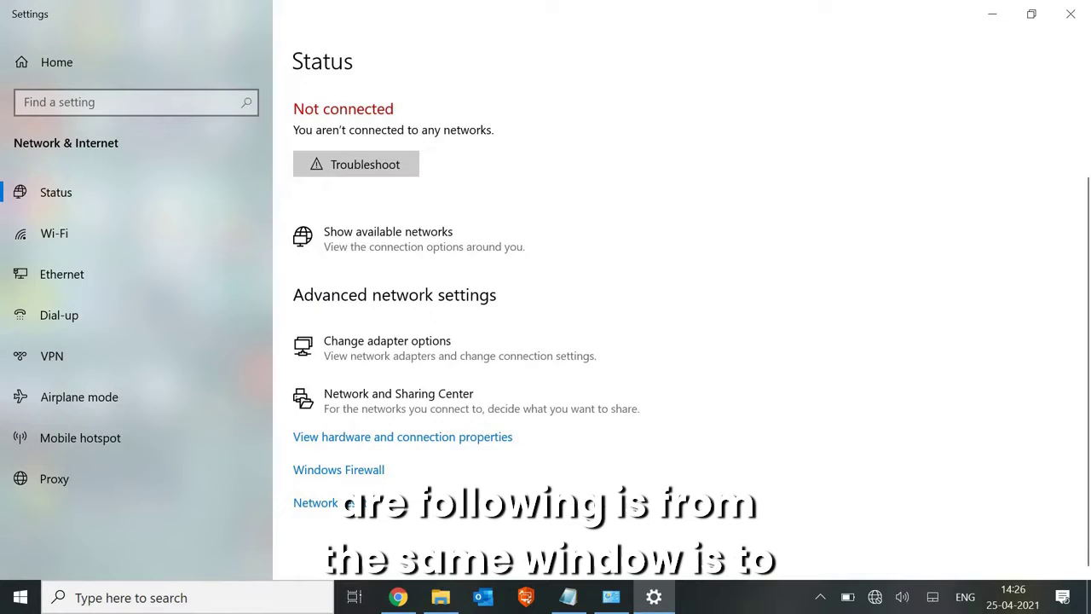
- Start the network troubleshooter for all network adapters and cancel the diagnosis
scroll(348, 503, up, 3)
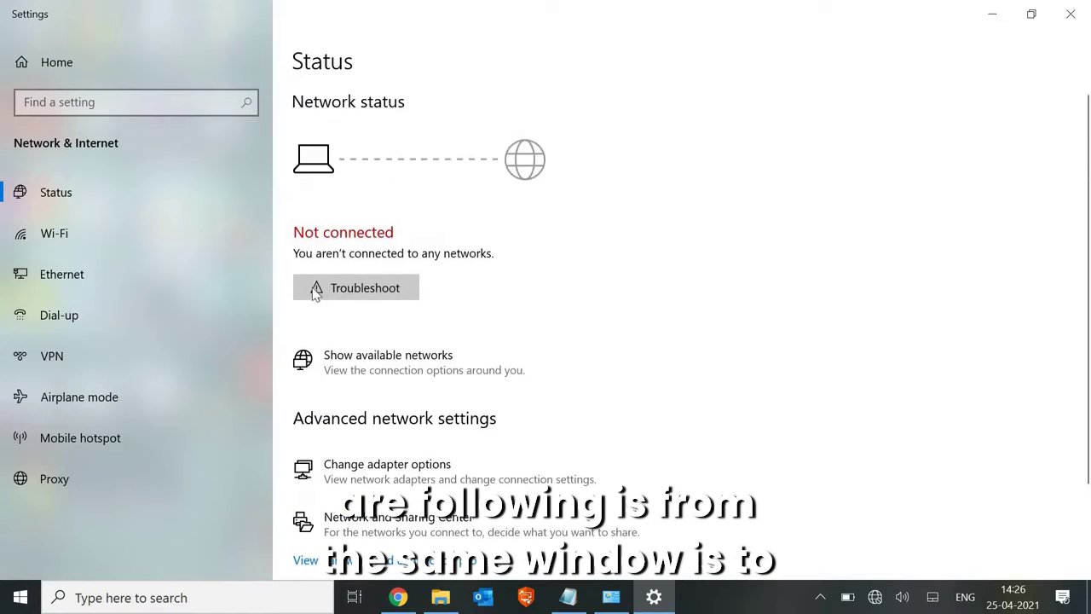
click(365, 294)
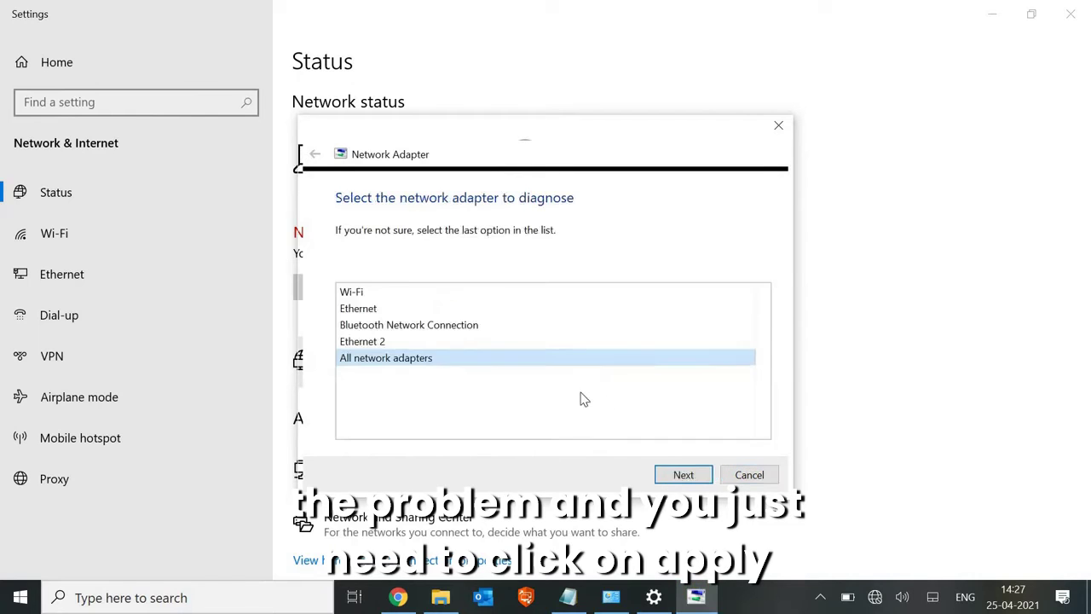
click(684, 476)
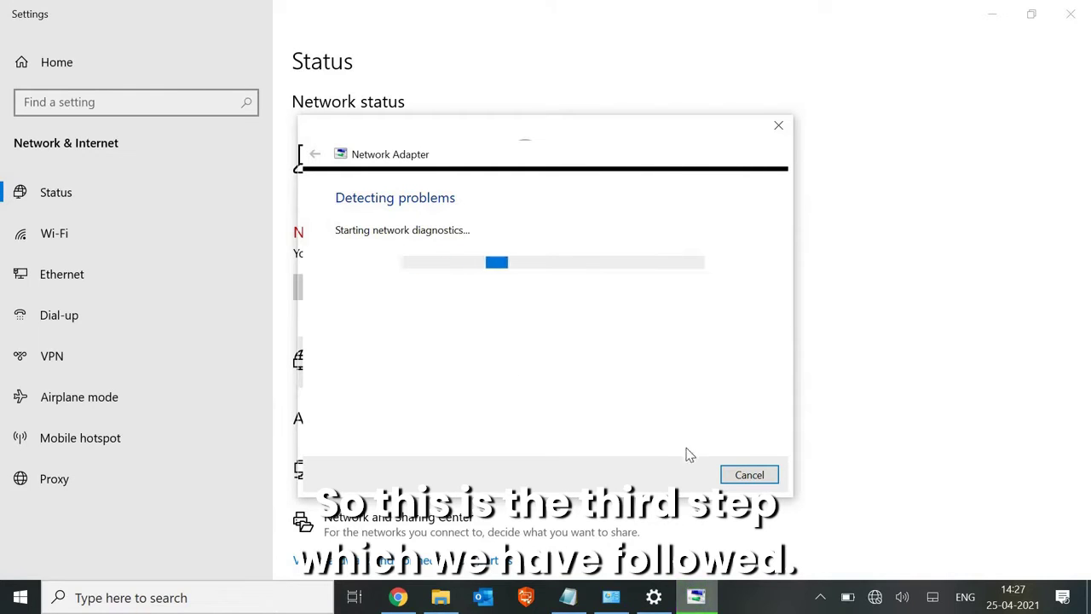
click(751, 477)
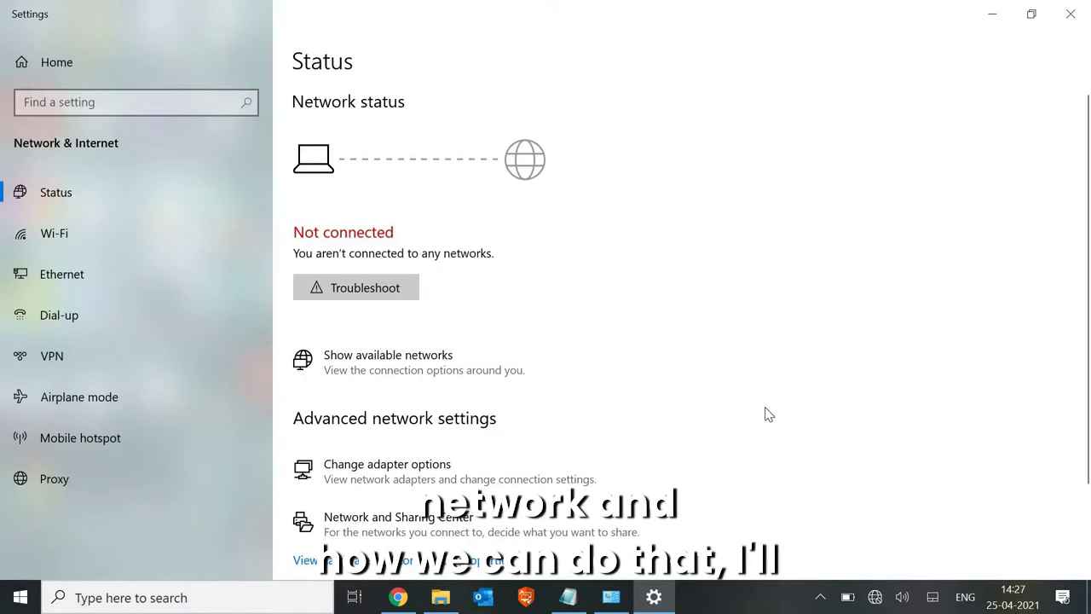
- Open the Network reset page from the network status settings
scroll(397, 312, down, 3)
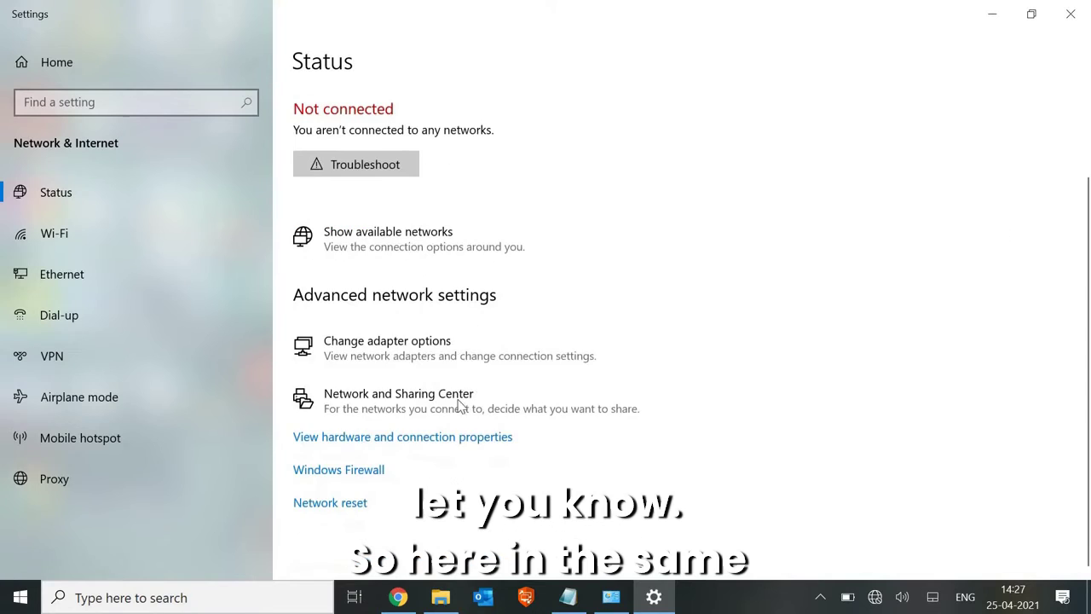
click(338, 504)
click(339, 505)
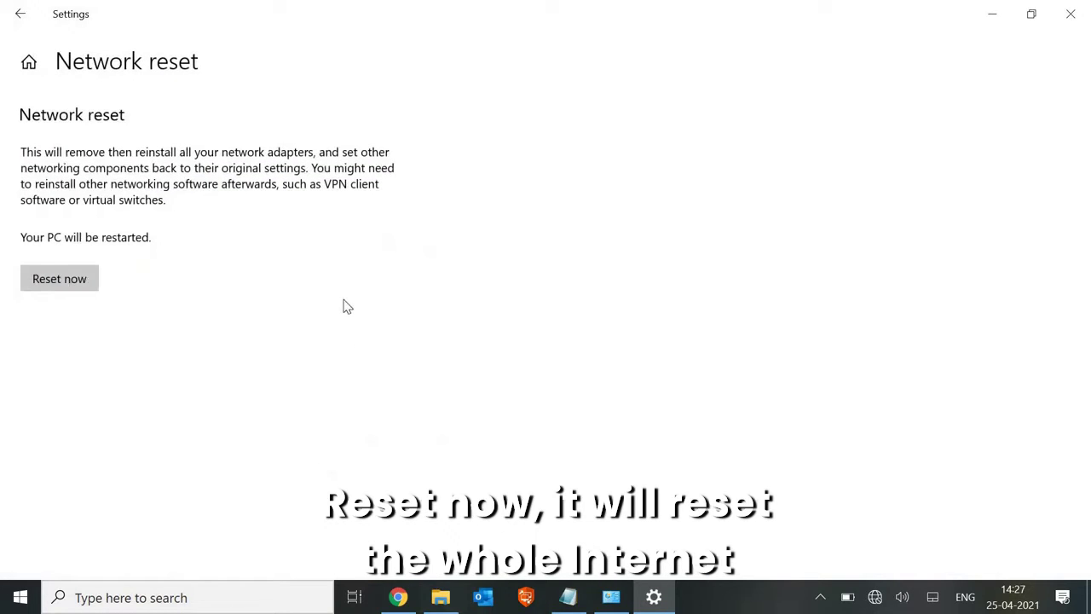
- View the available Wi-Fi networks and the first network's connection options, and close the Settings window
click(878, 599)
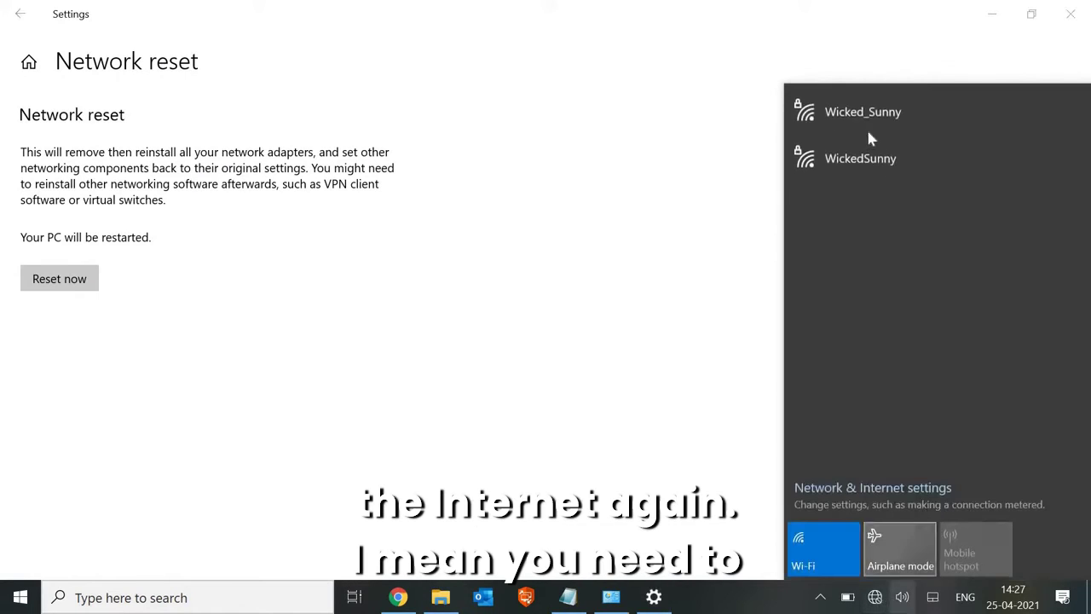
click(874, 128)
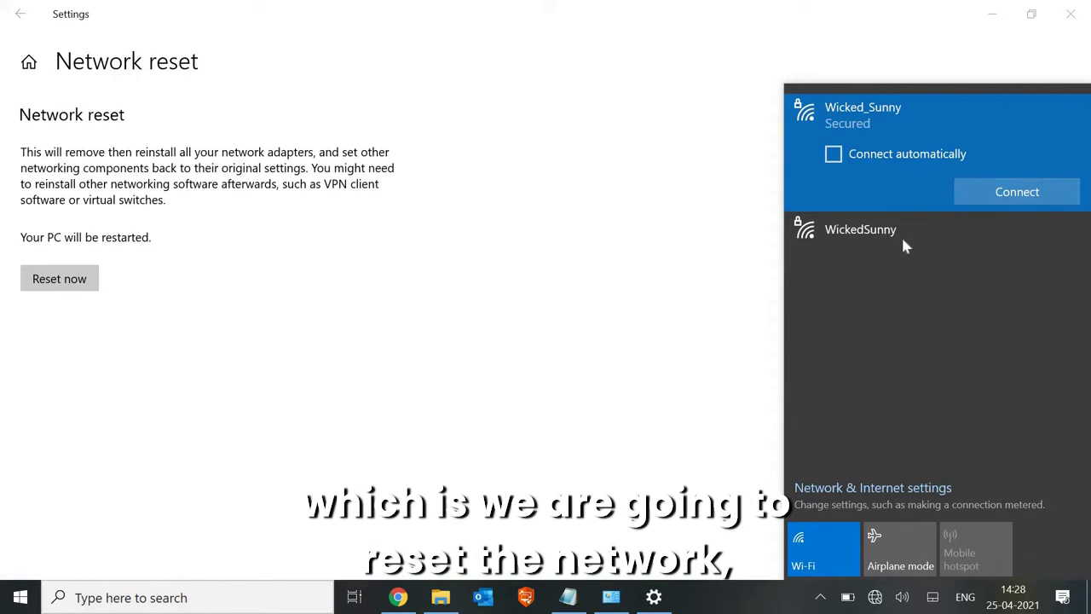
click(653, 331)
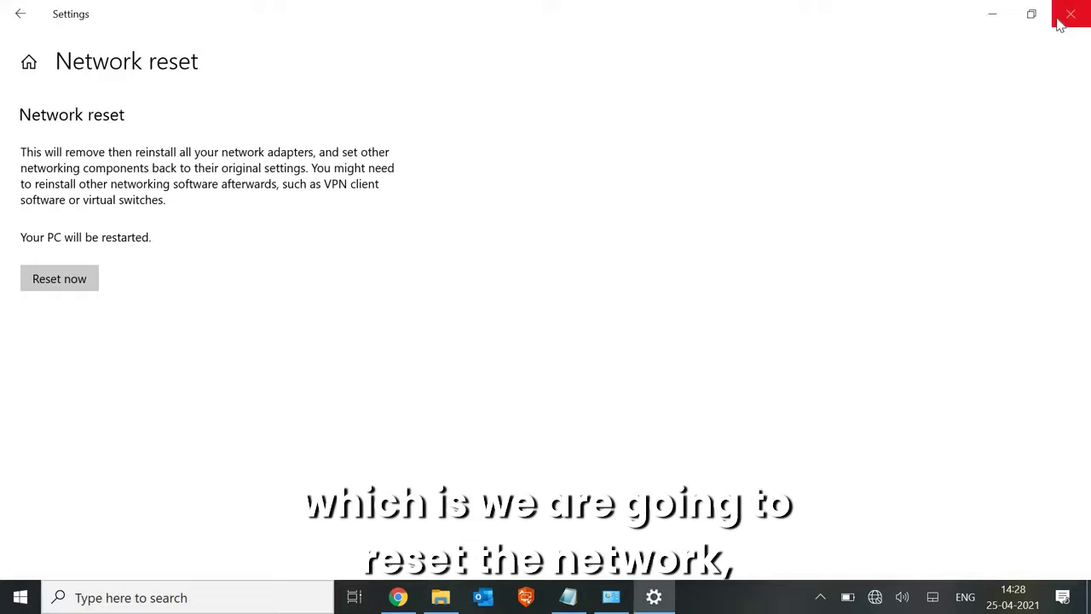
click(1060, 24)
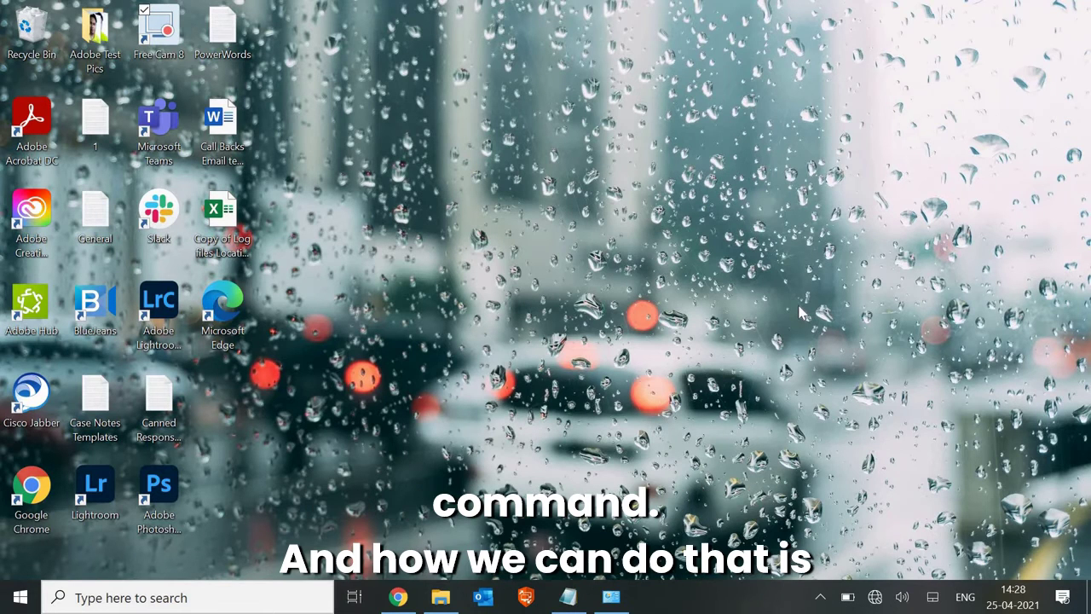
- Search Windows for cmd and open Command Prompt as administrator
click(186, 595)
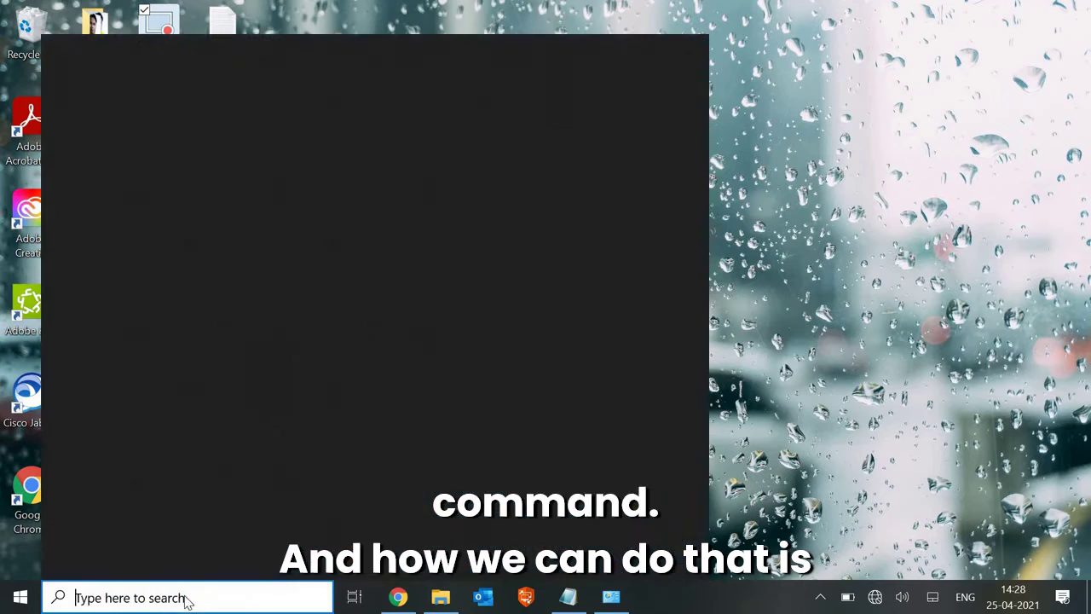
text(cmd)
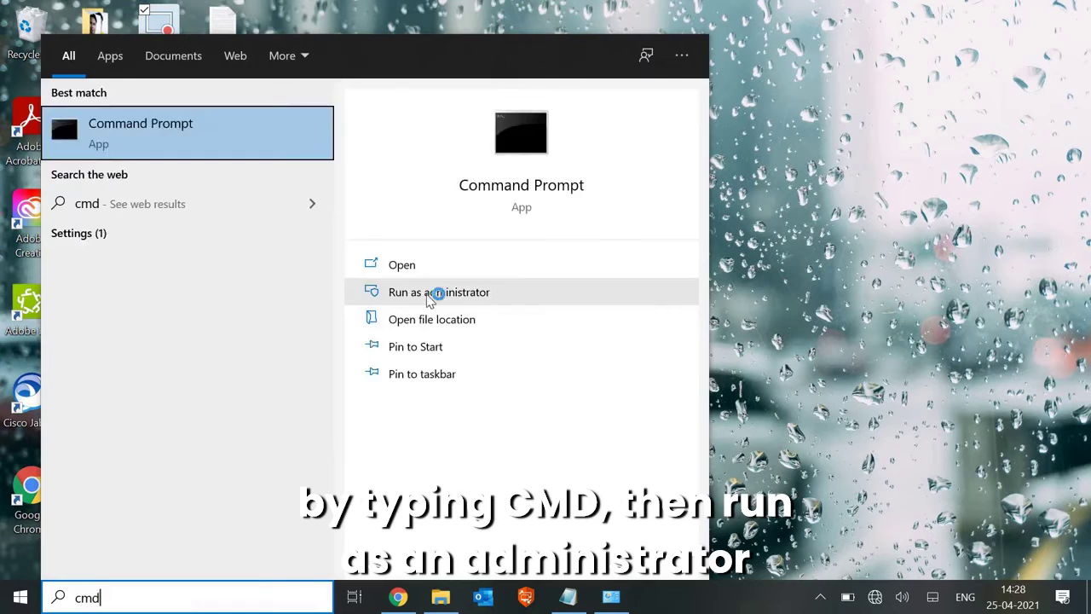
click(429, 294)
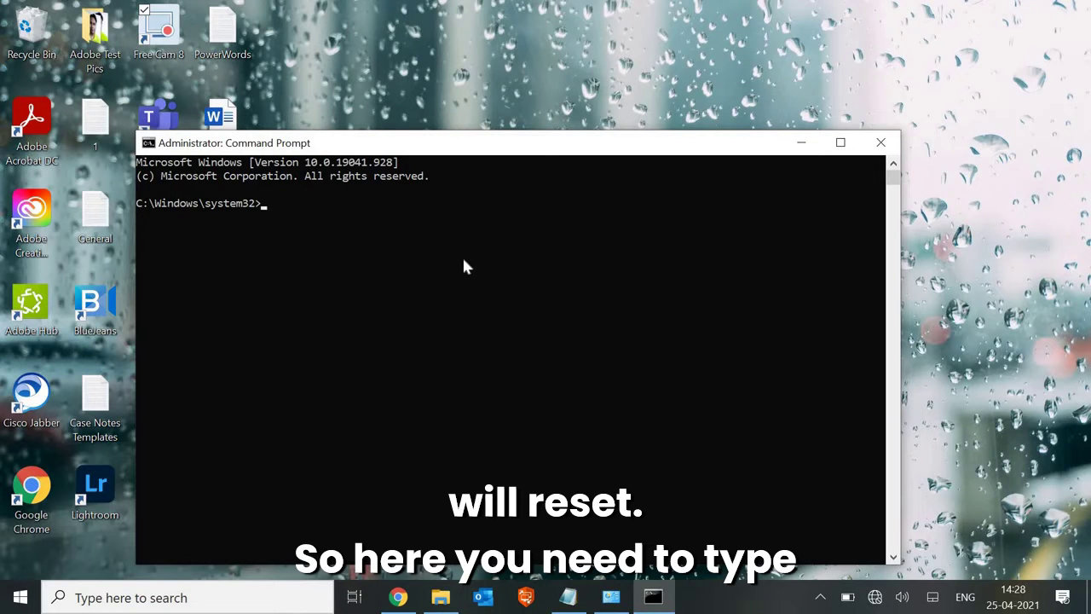
- Enter the command netsh winsock reset at the prompt, and erase it without running it
text(netsh)
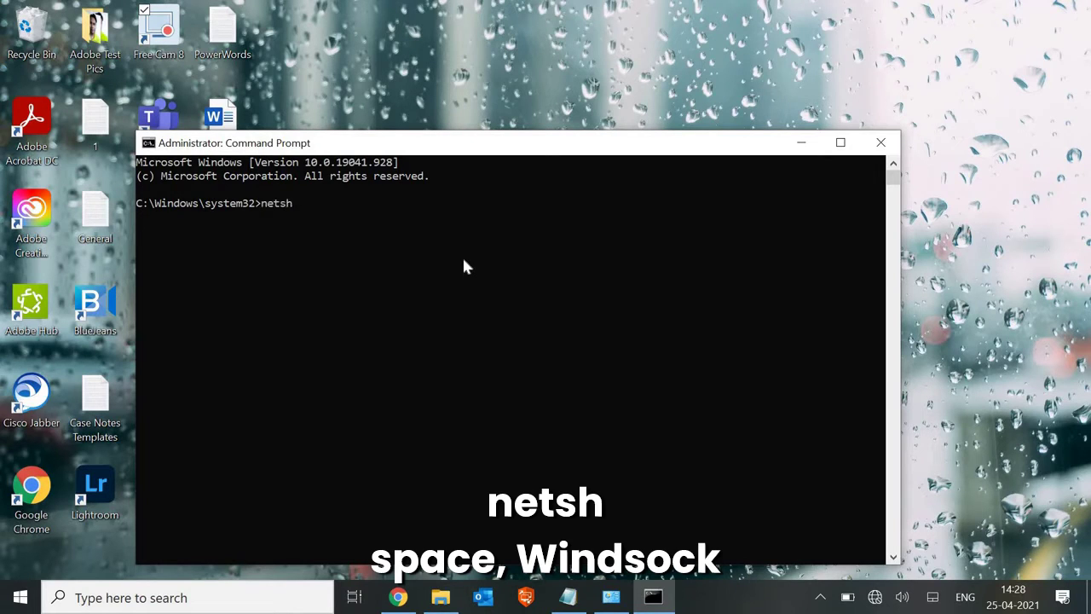
text( winsock reset)
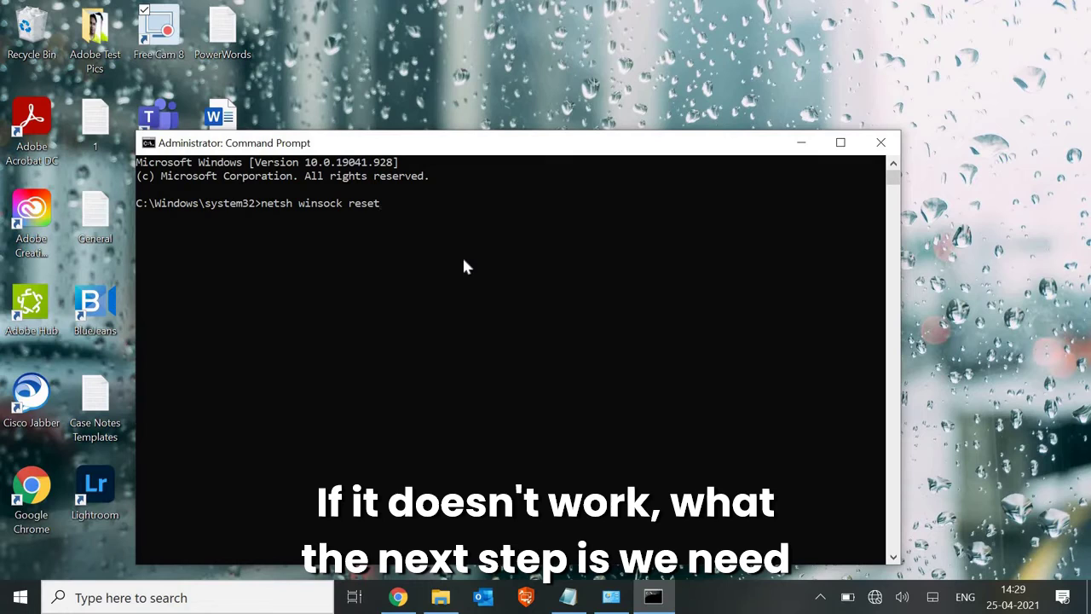
key(BackSpace)
key(BackSpace)
key(BackSpace)
key(BackSpace)
key(BackSpace)
key(BackSpace)
key(BackSpace)
key(BackSpace)
key(BackSpace)
key(BackSpace)
key(BackSpace)
key(BackSpace)
key(BackSpace)
key(BackSpace)
key(BackSpace)
key(BackSpace)
key(BackSpace)
key(BackSpace)
key(BackSpace)
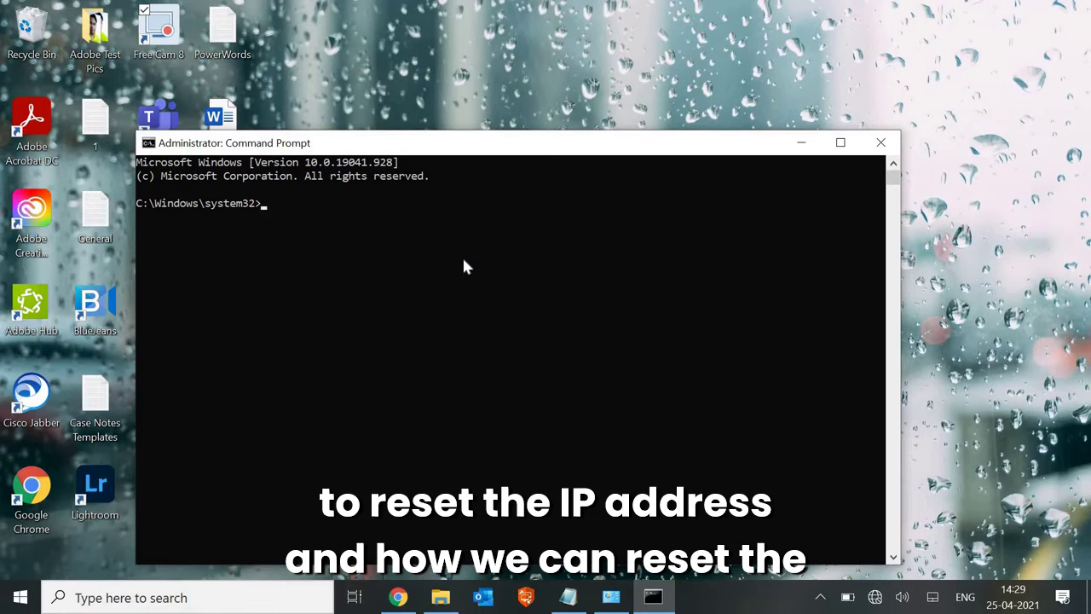
- Reset the IP configuration by running netsh int ip reset
text(netsh)
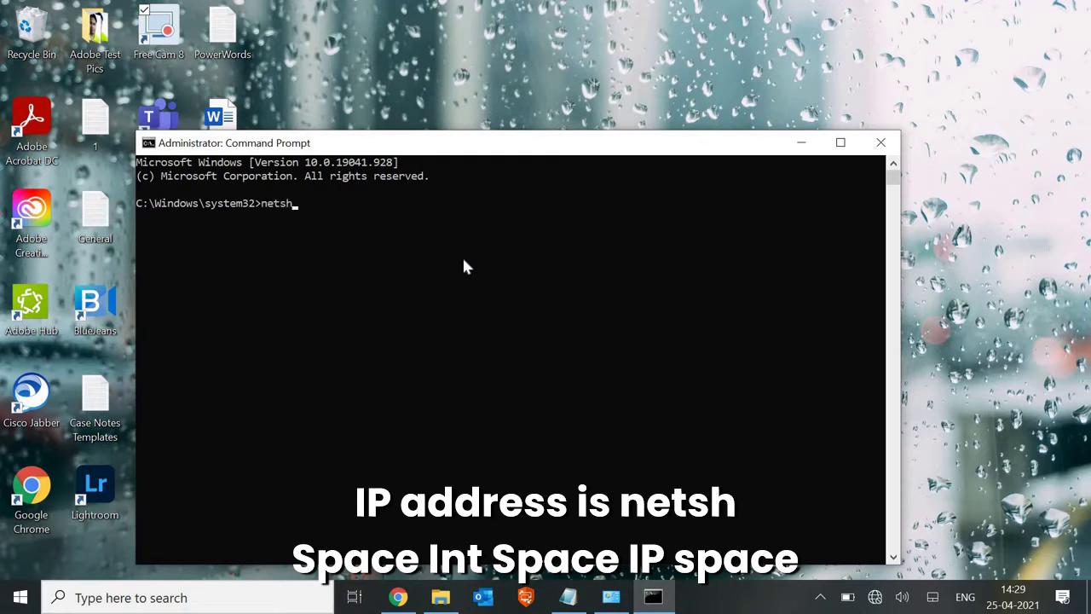
text( int ip reset)
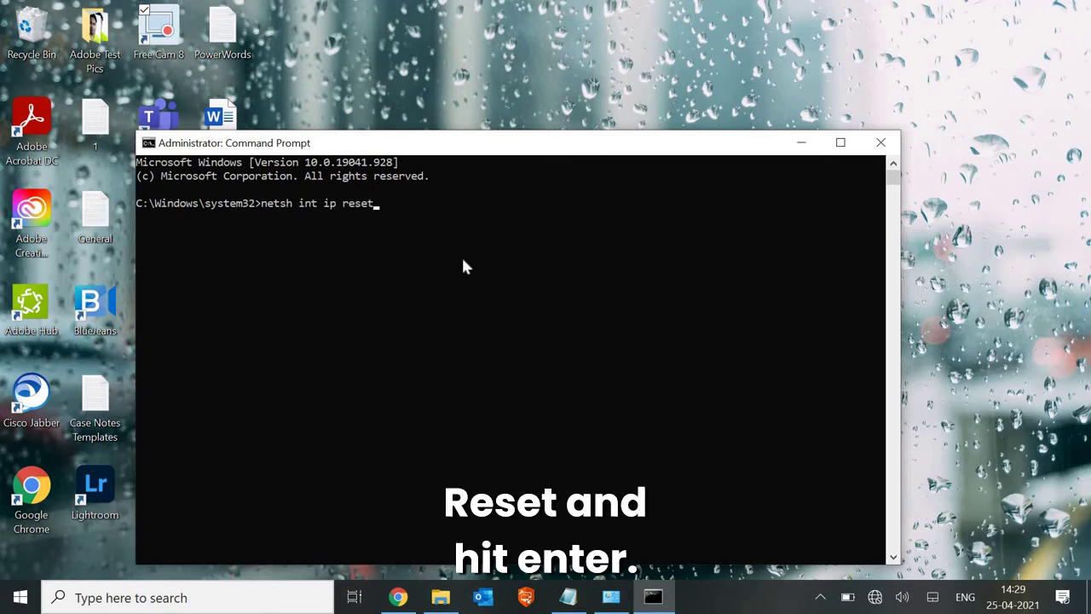
key(Return)
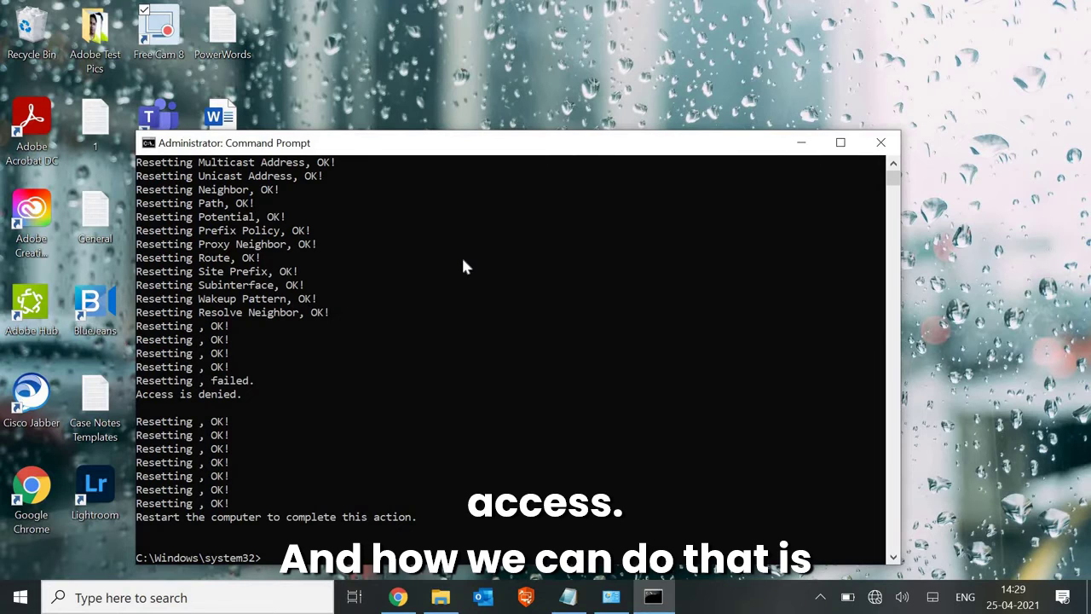
- Reset the IP configuration with a log file by running netsh int ip reset resetlog.txt
text(netsh)
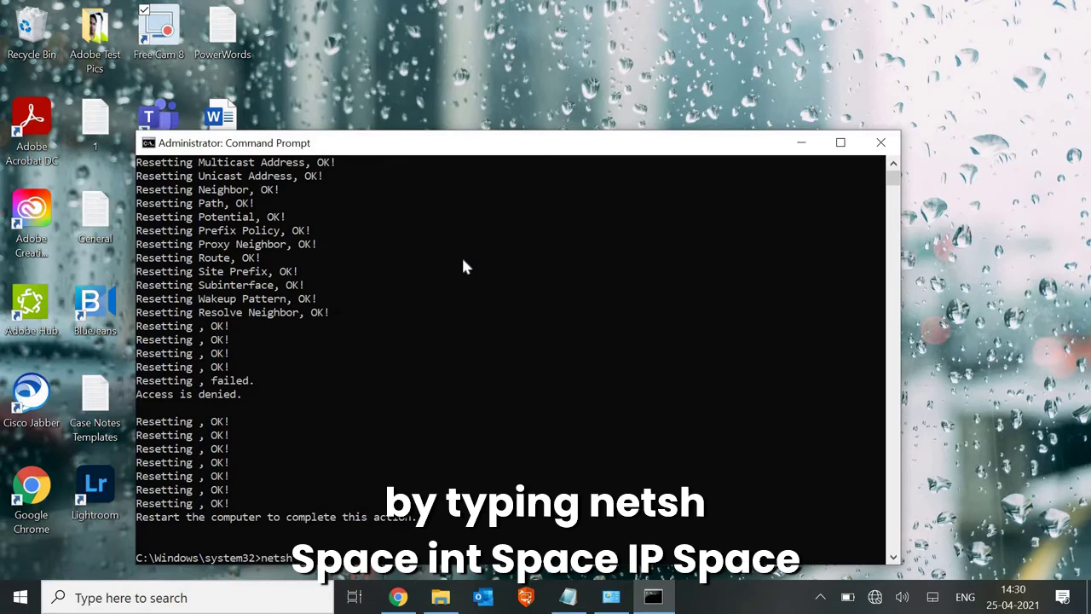
text( int ip r)
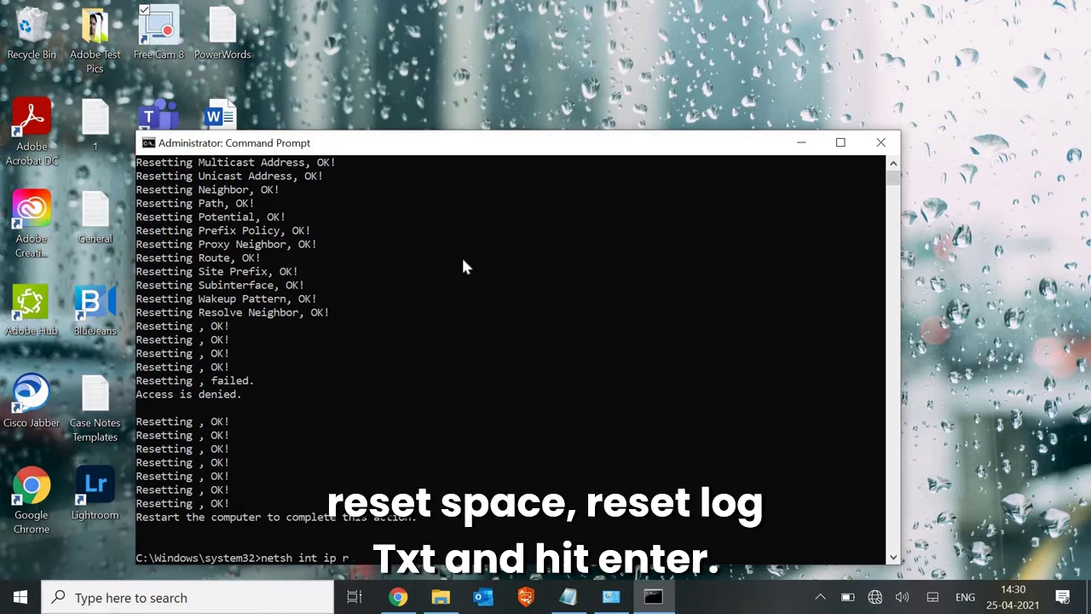
text(eset resetlog.txt)
key(Return)
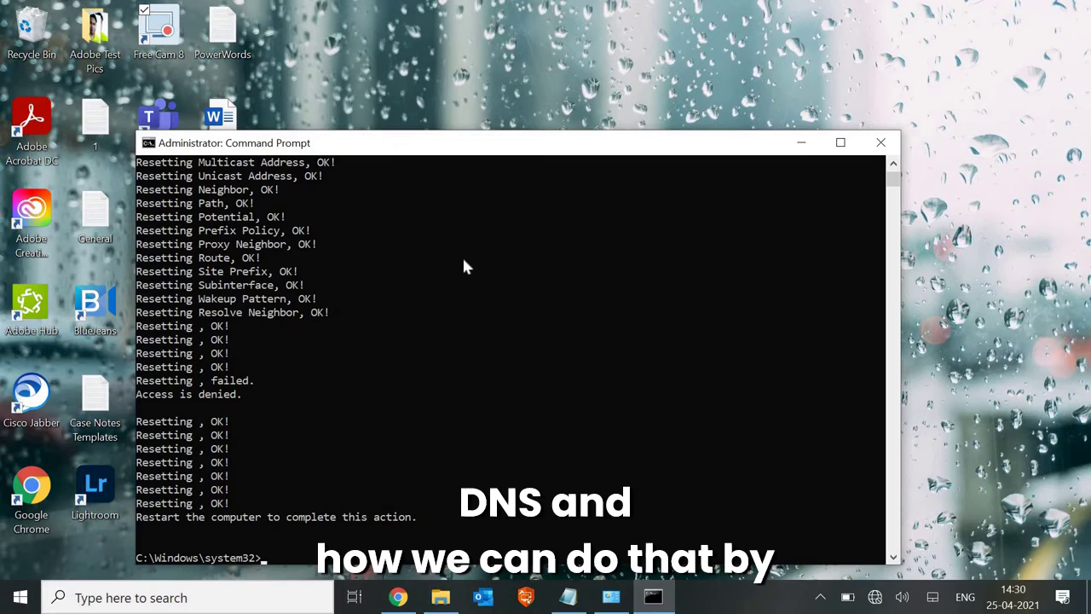
- Flush the DNS cache by running ipconfig /flushdns, and check the list of available Wi-Fi networks
text(ip)
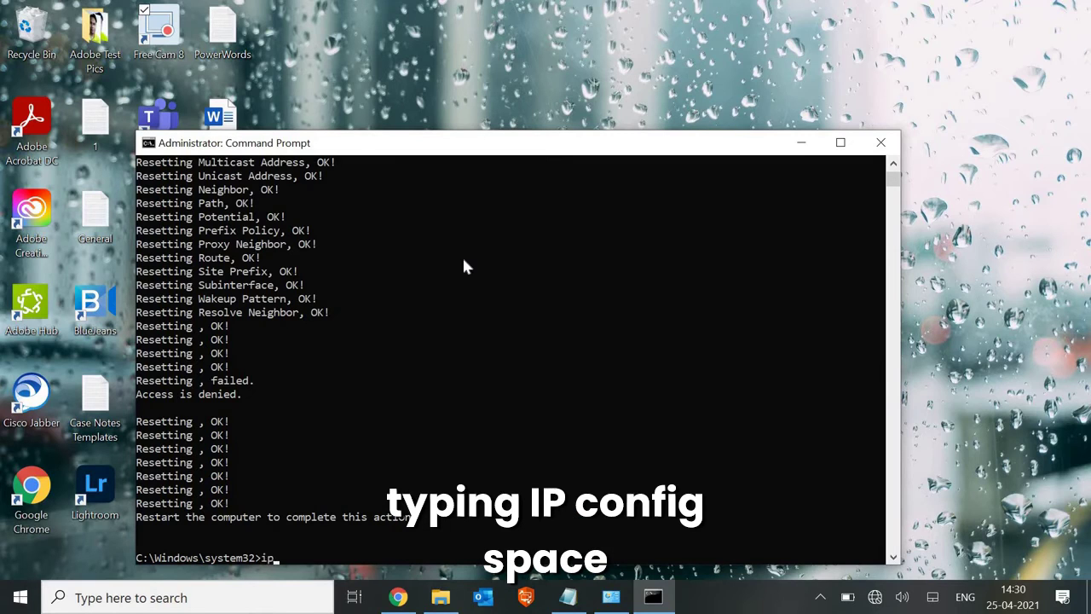
text(config /f)
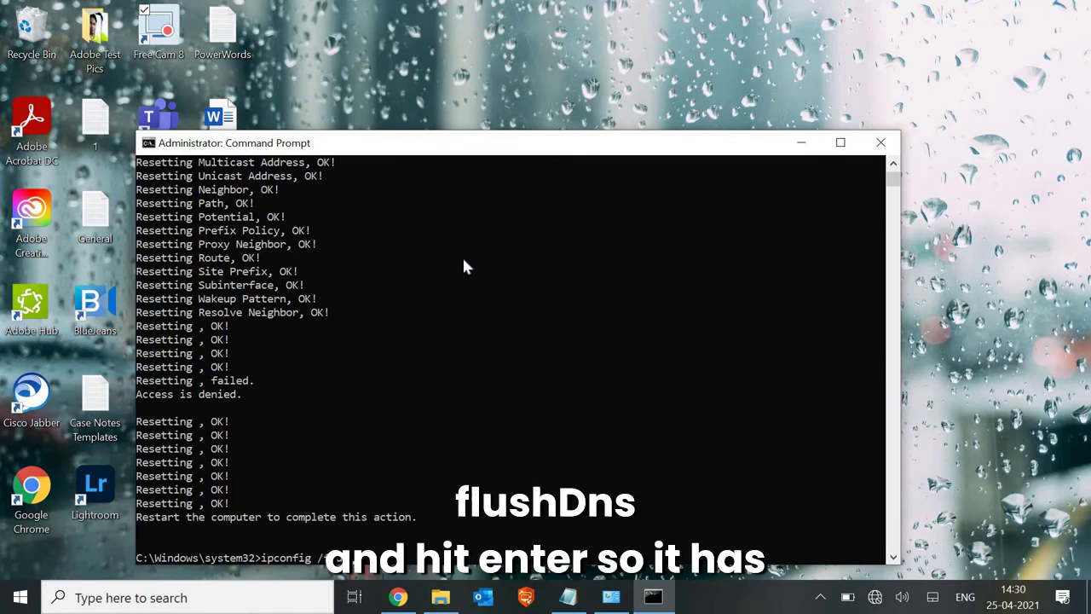
text(n)
text(ushdns)
key(Return)
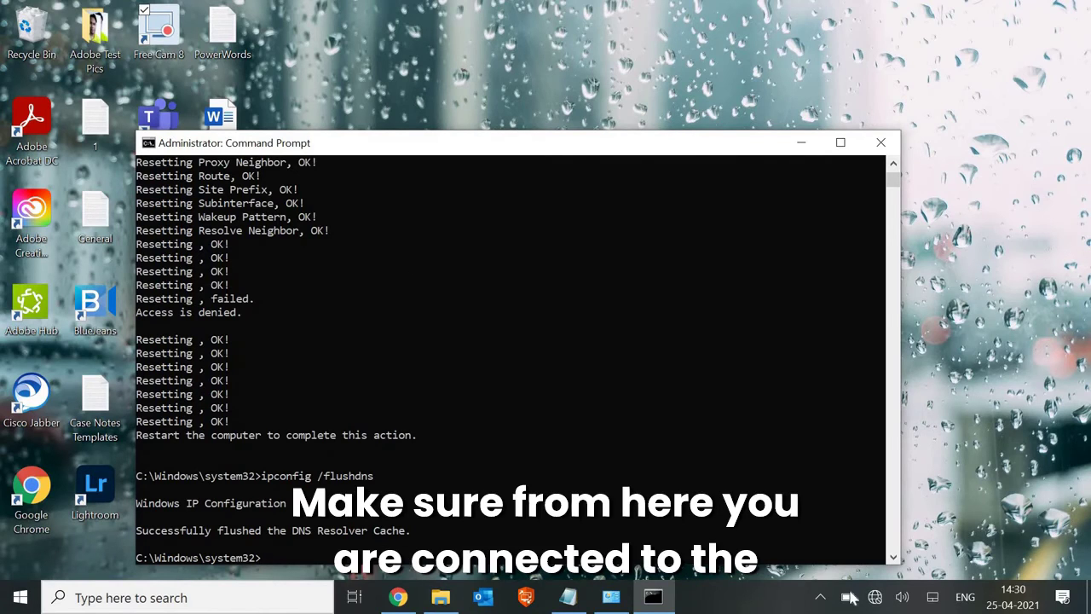
click(875, 597)
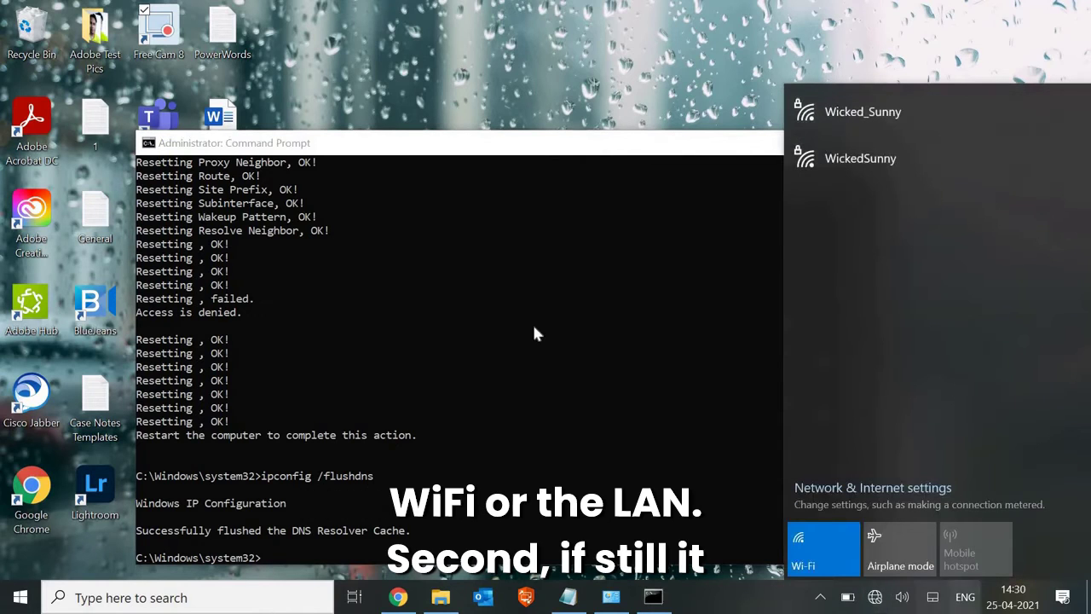
click(548, 107)
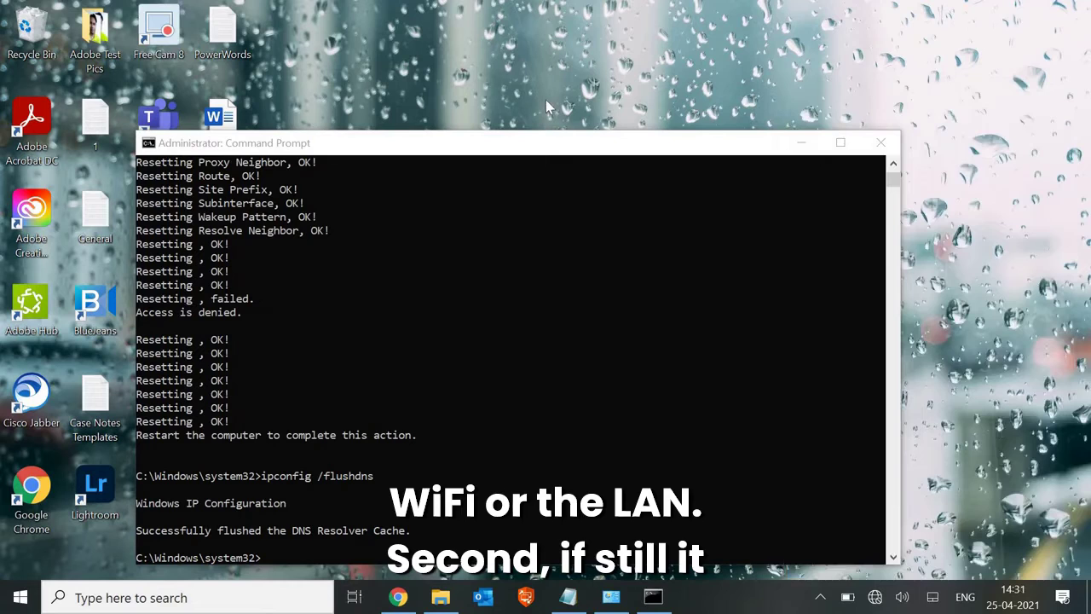
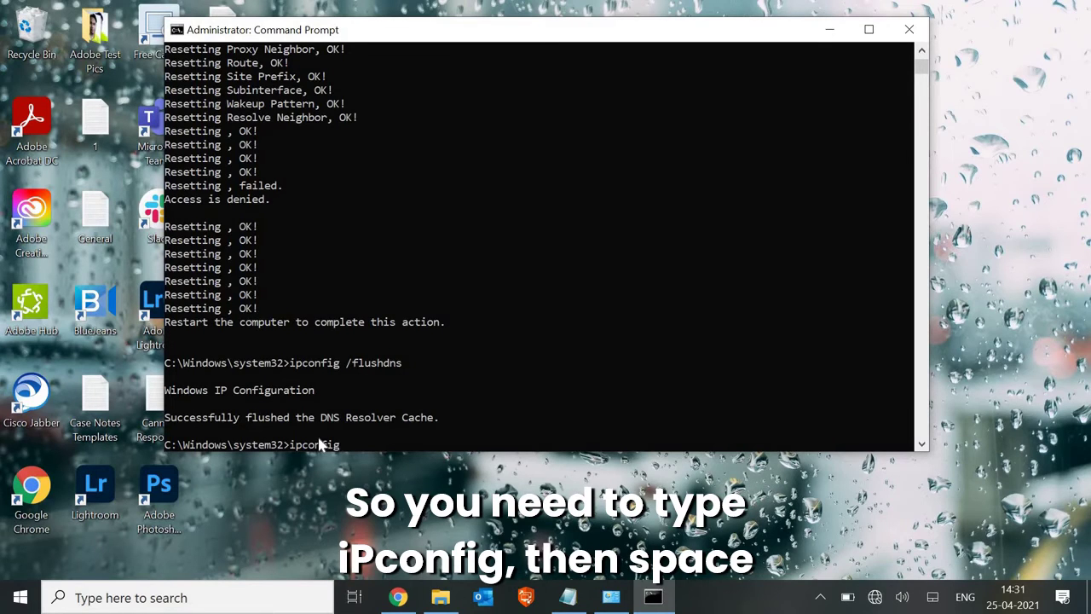
- Release the current IP addresses by running ipconfig /release
text(/relase)
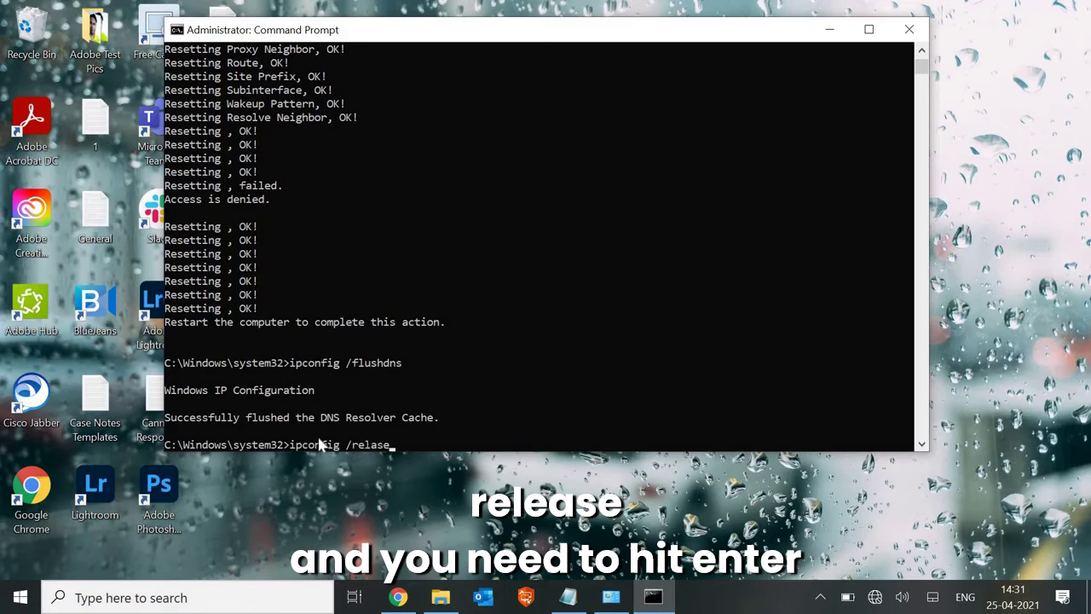
key(BackSpace)
key(BackSpace)
key(BackSpace)
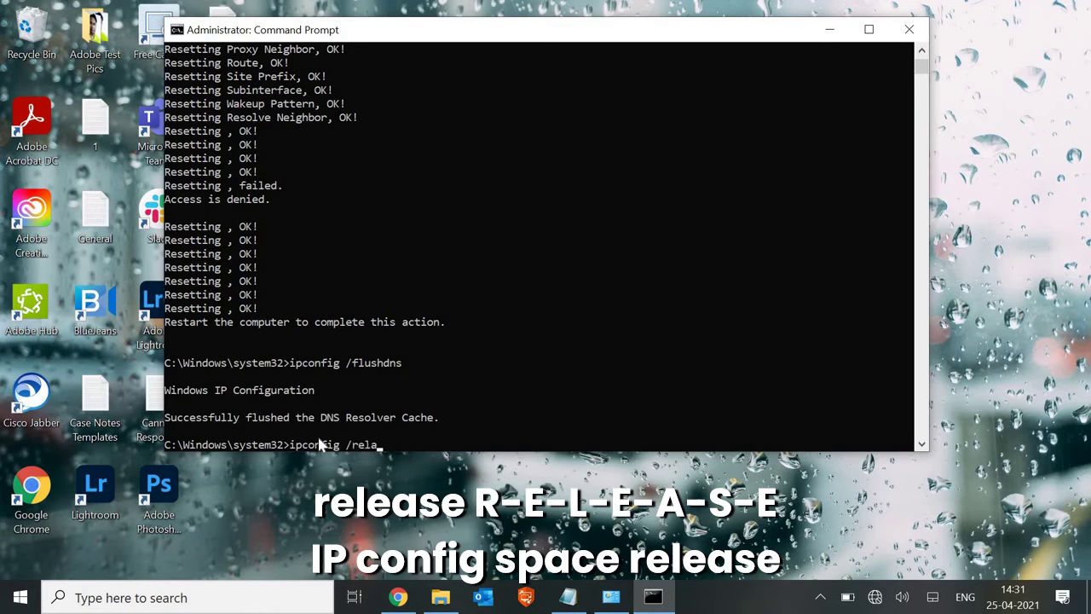
text(ease)
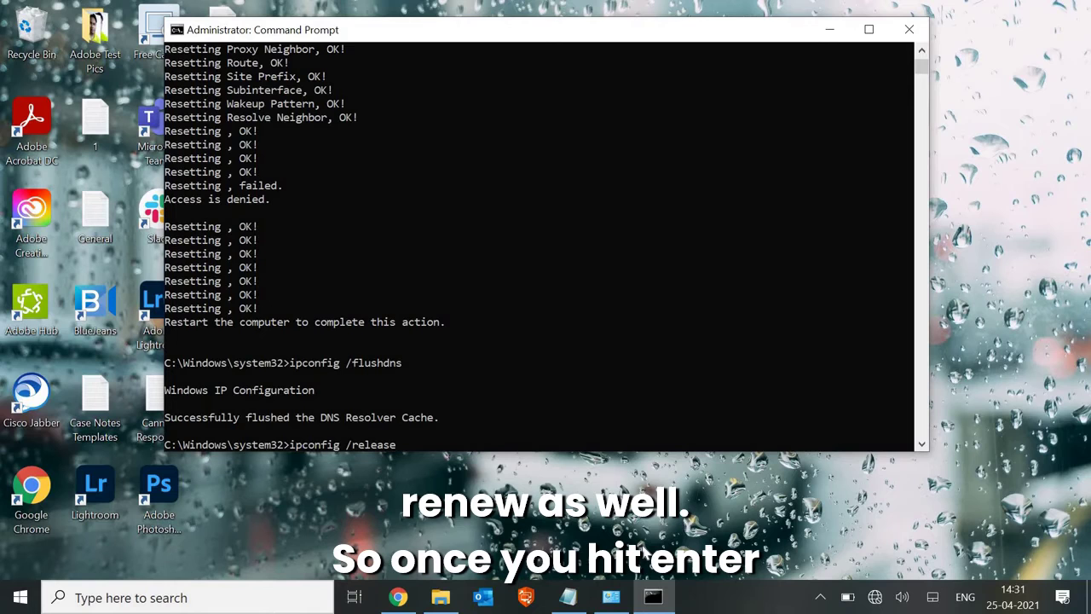
key(Return)
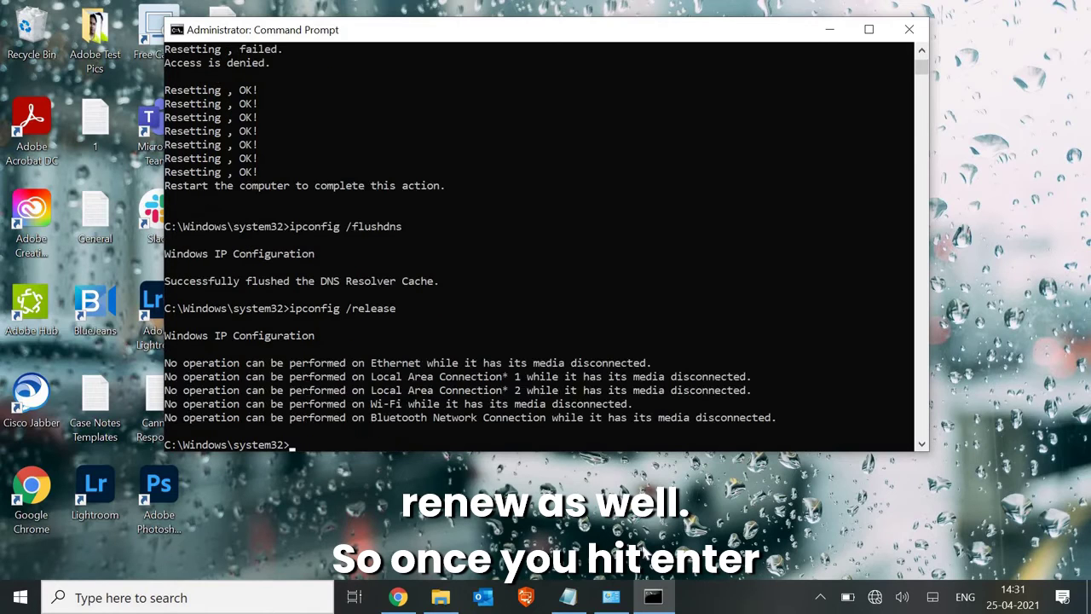
- Renew the IP addresses by changing the previous command to ipconfig /renew and running it
key(Up)
key(BackSpace)
key(BackSpace)
key(BackSpace)
key(BackSpace)
key(BackSpace)
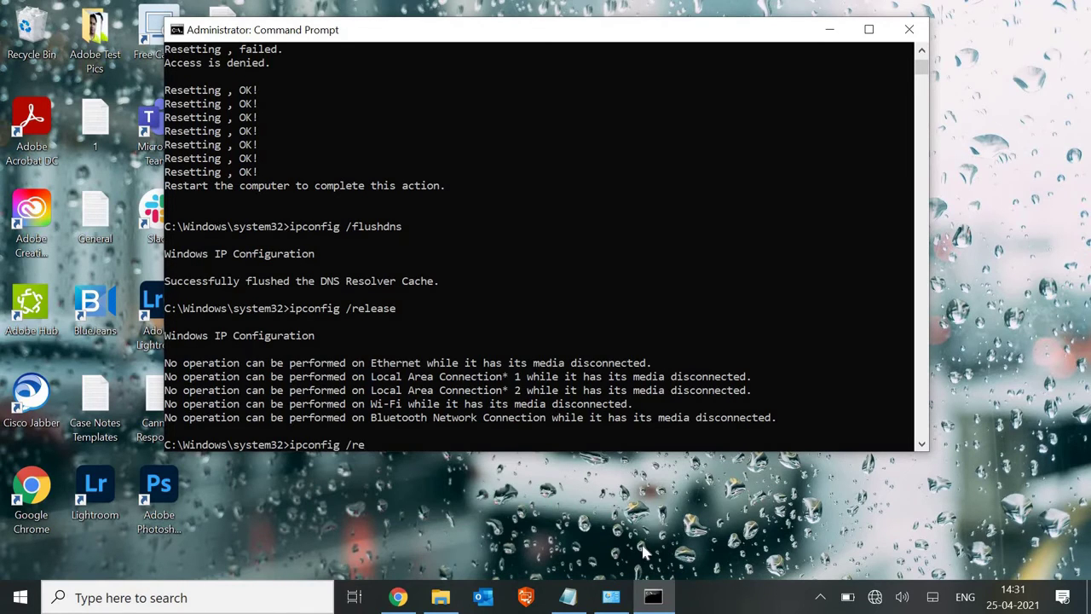
text(new)
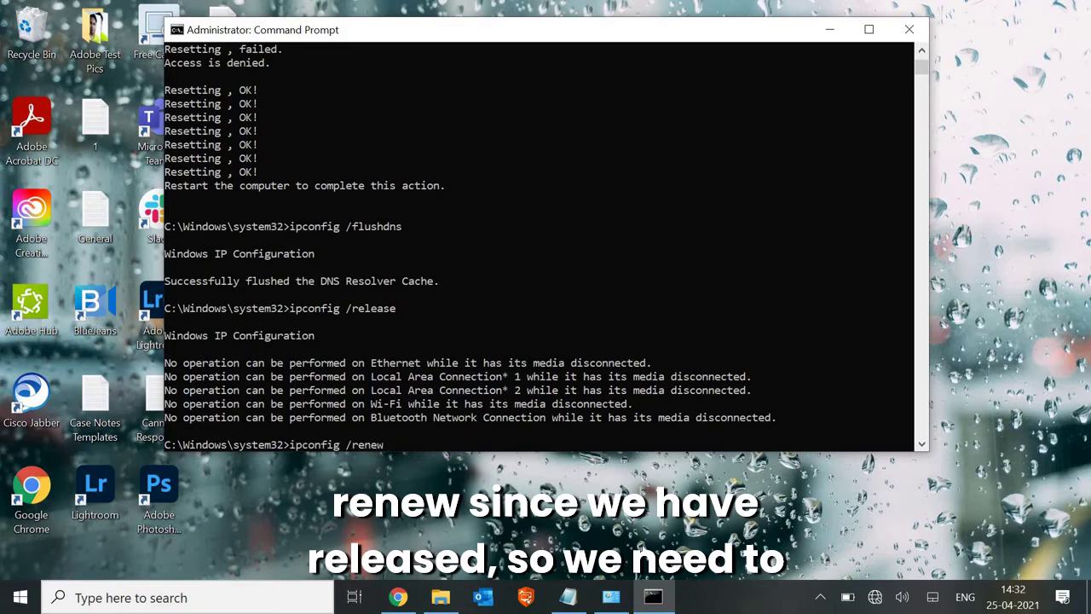
key(Return)
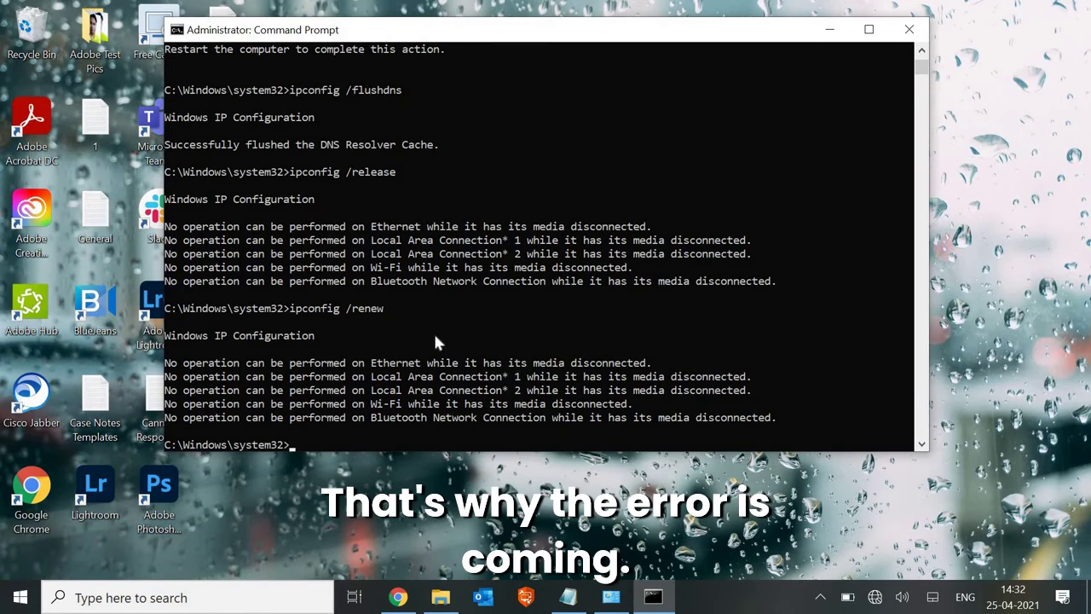
- View the available Wi-Fi networks again, and close the Command Prompt window
click(875, 598)
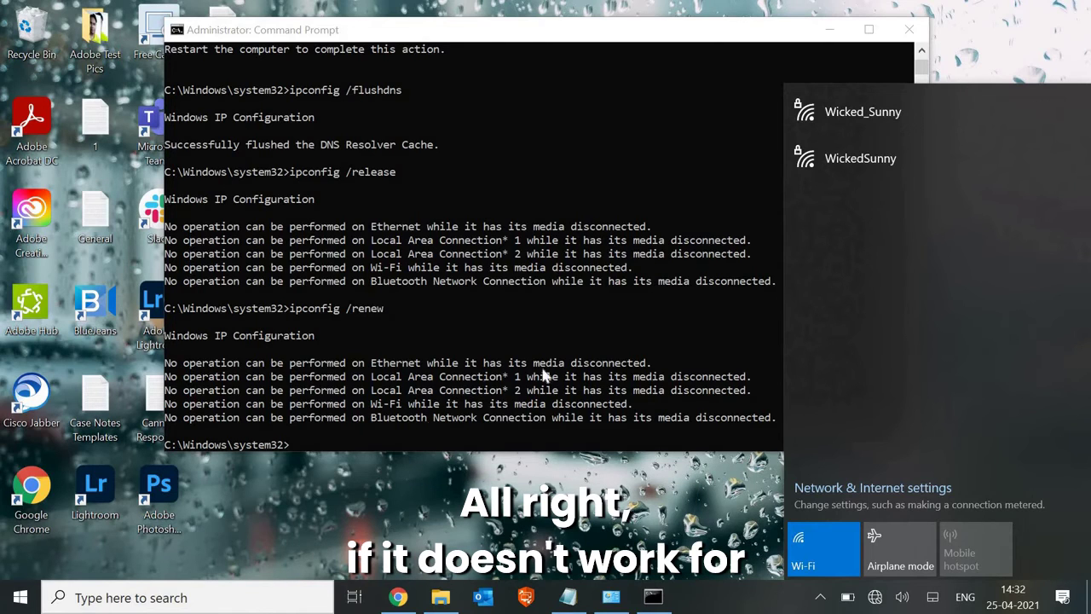
click(875, 70)
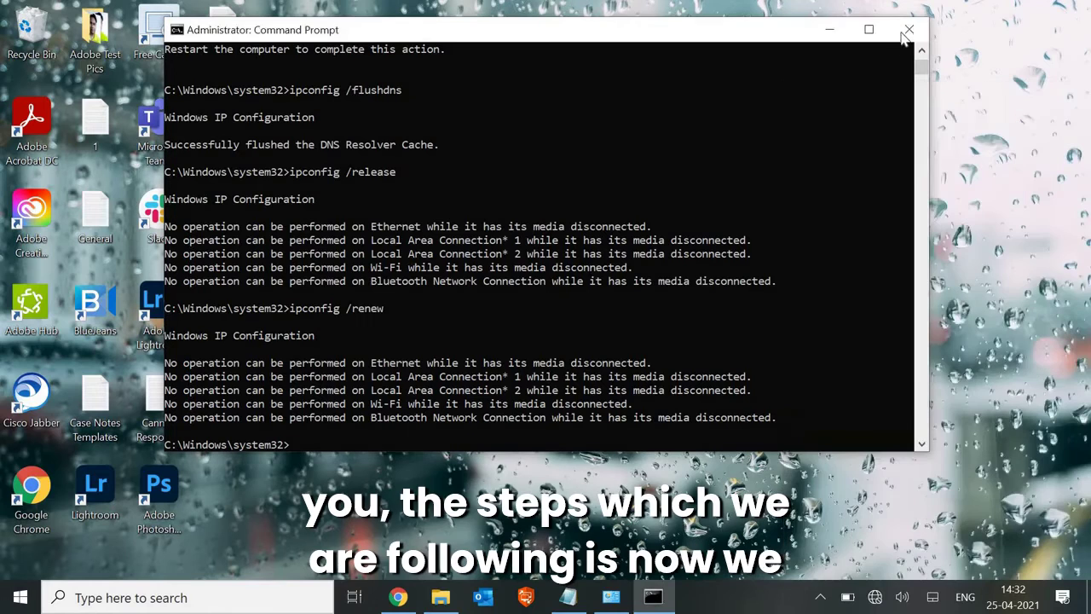
click(907, 32)
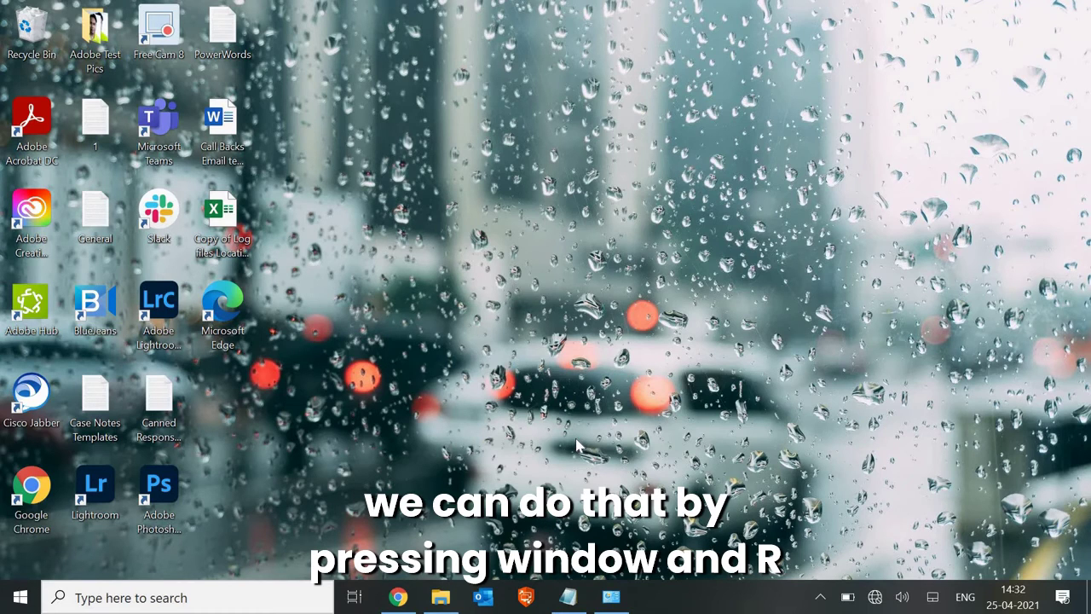
- Open Device Manager by running devmgmt.msc from the Run dialog
key(super+r)
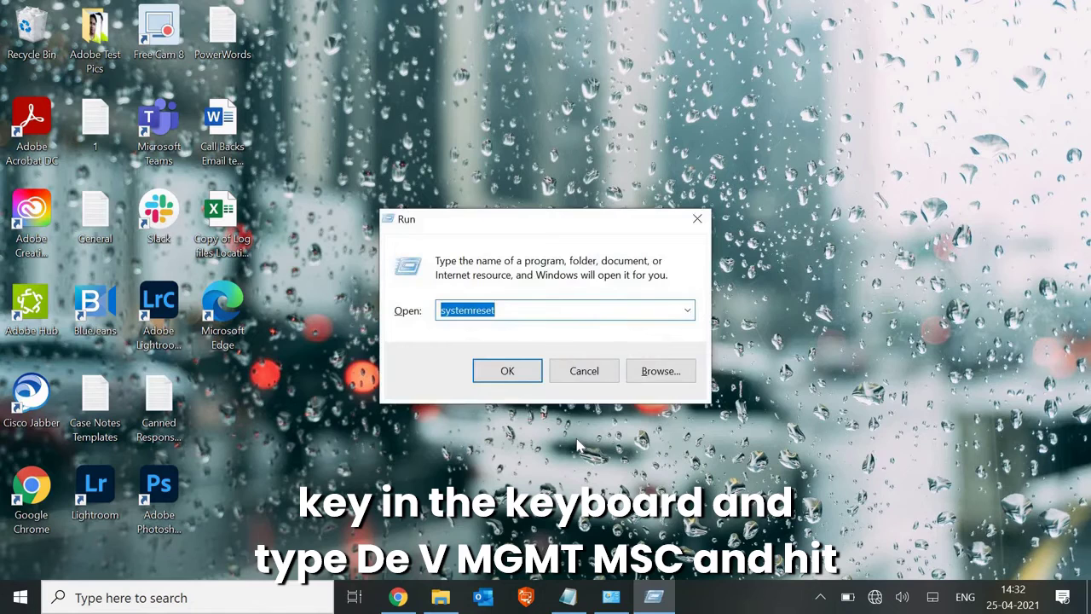
text(dd)
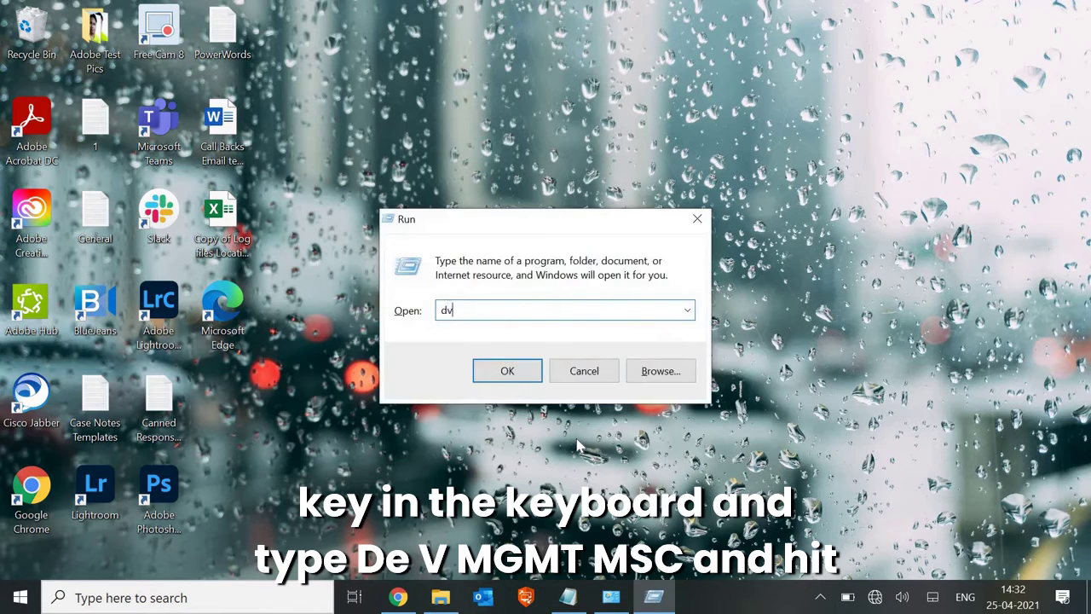
key(BackSpace)
text(e)
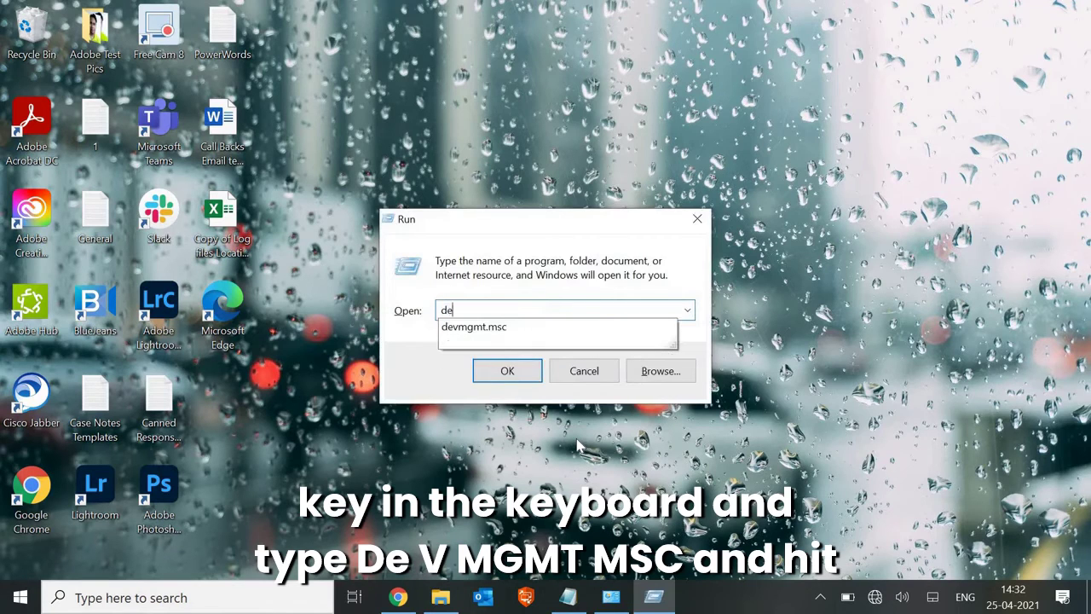
key(Down)
key(Return)
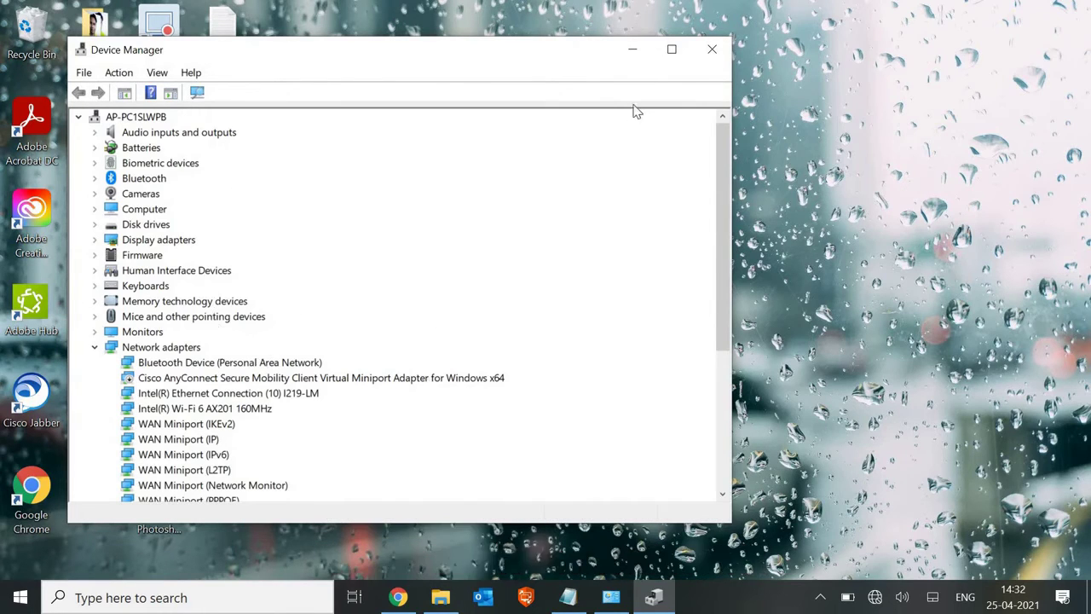
- Maximize Device Manager and search automatically for an updated driver for the Intel(R) Wi-Fi 6 AX201 160MHz adapter
click(672, 49)
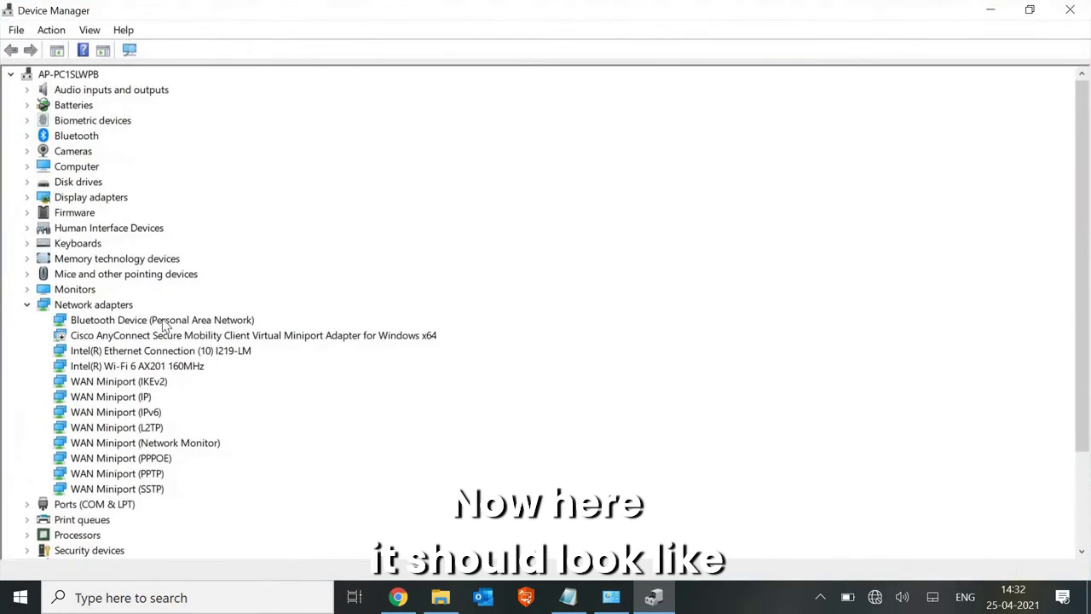
click(138, 367)
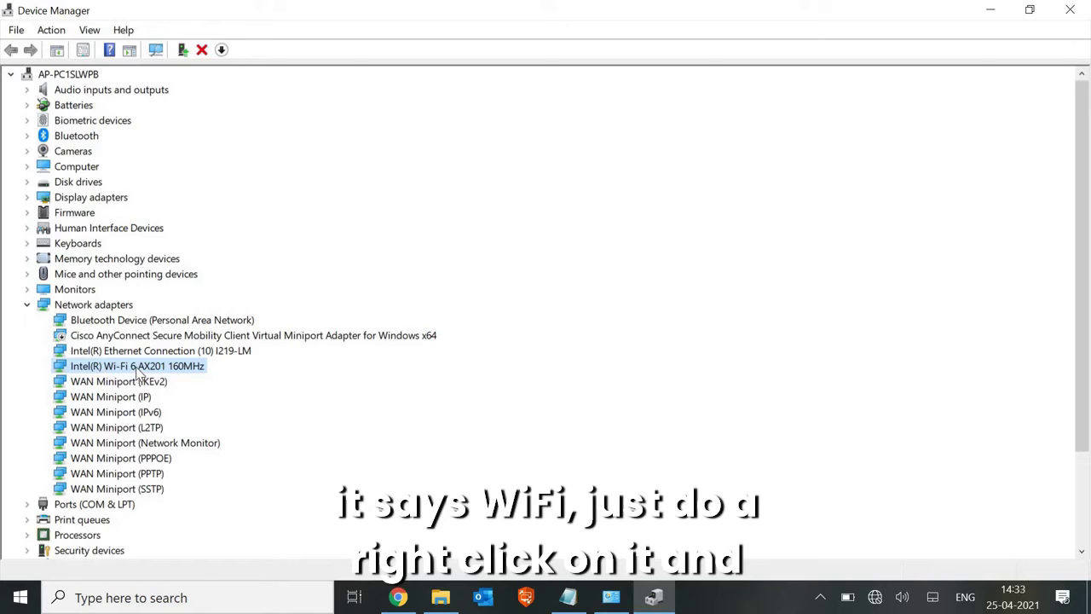
right_click(138, 368)
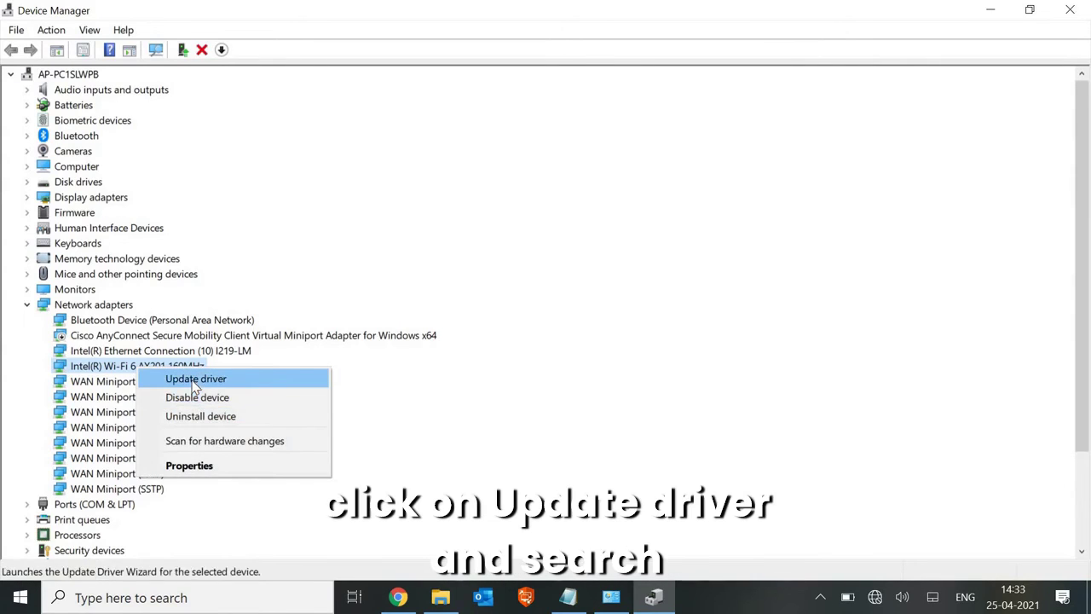
click(194, 382)
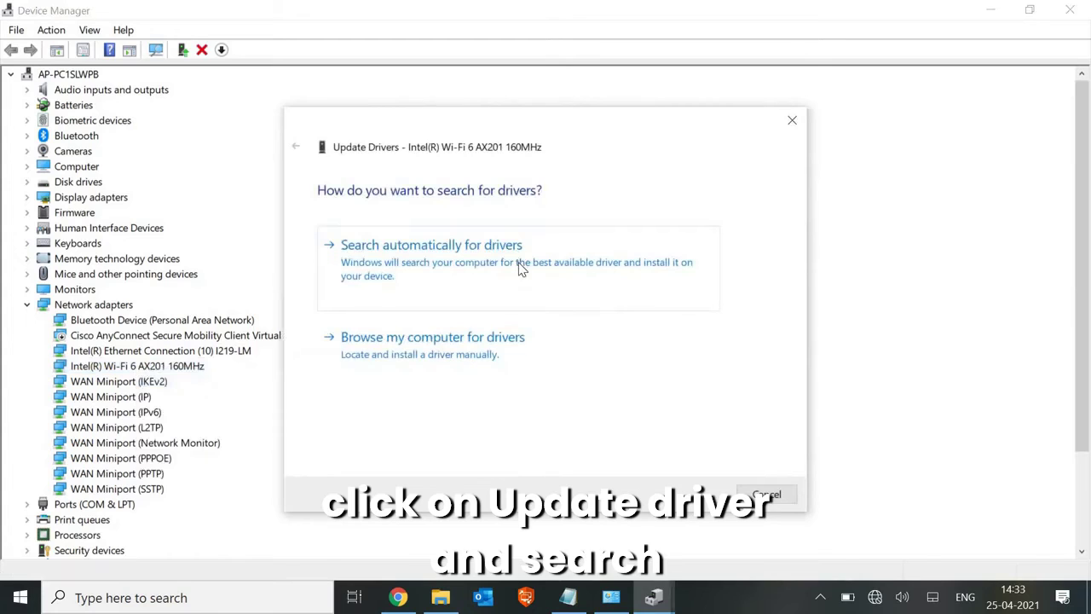
click(522, 266)
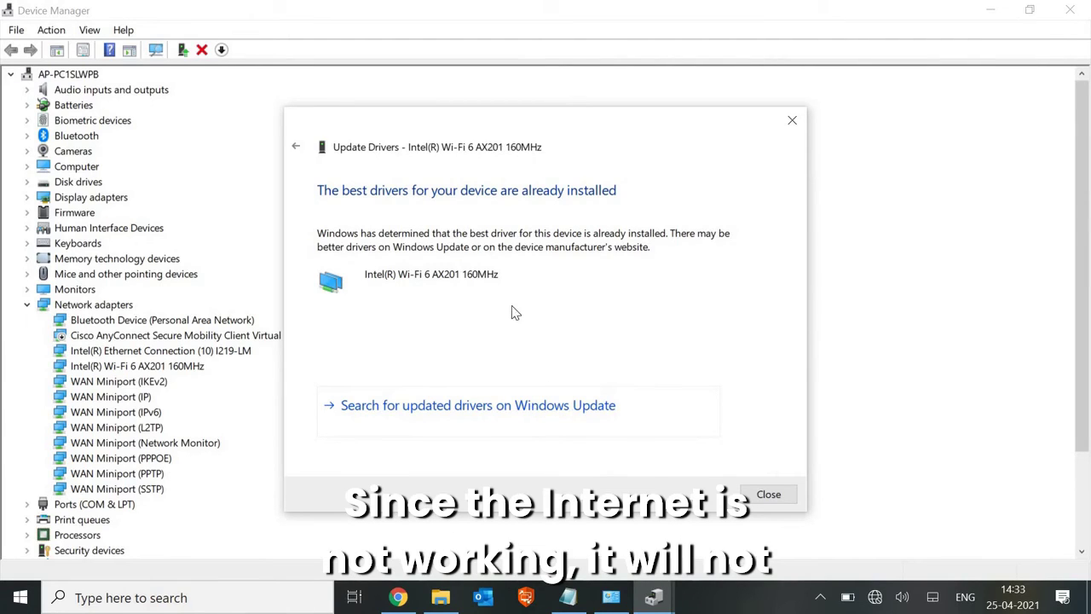
- Go back to browse the computer's available Wi-Fi drivers, select the second Intel(R) Wi-Fi 6 AX201 160MHz (Intel) entry, and cancel the driver update
click(297, 148)
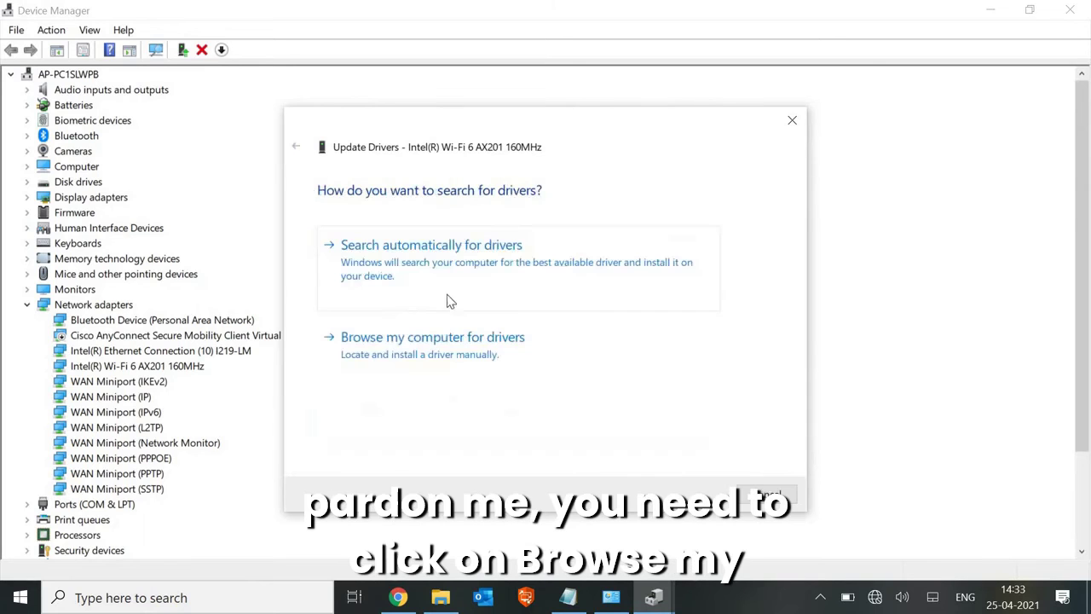
click(458, 354)
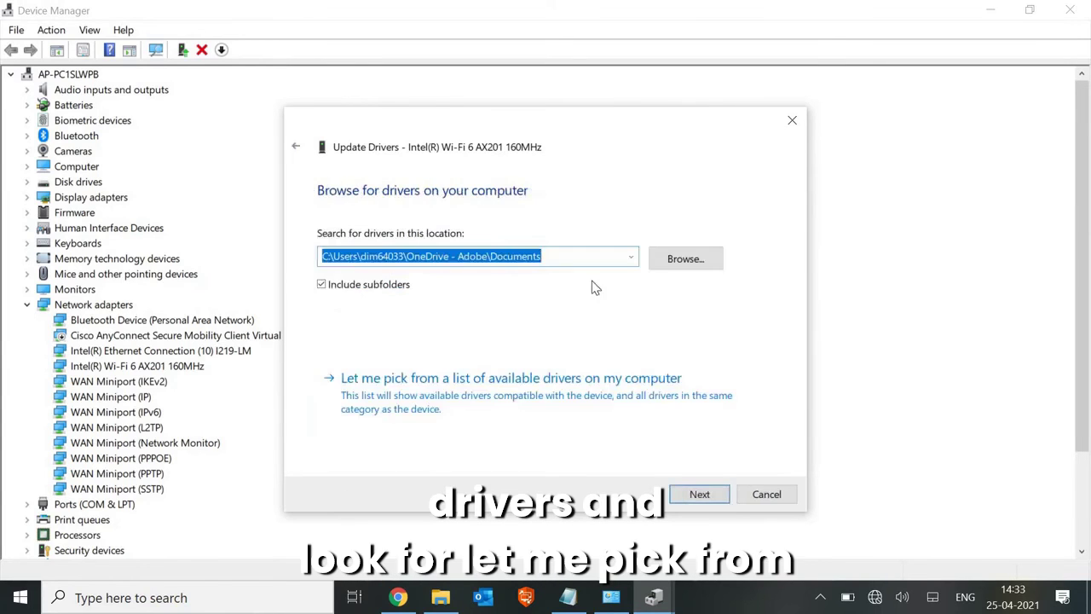
click(467, 396)
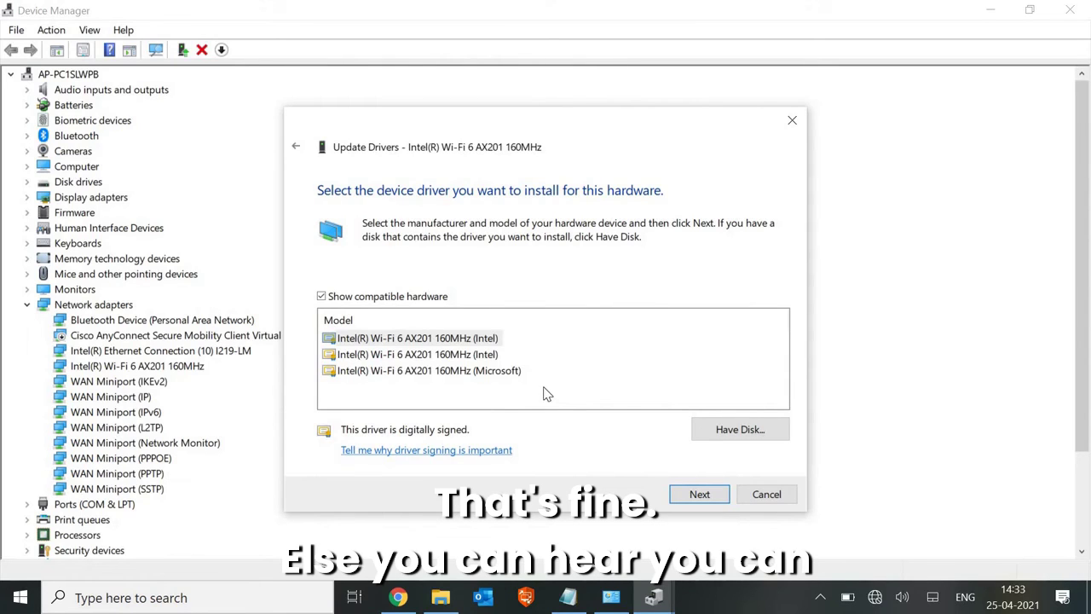
click(461, 358)
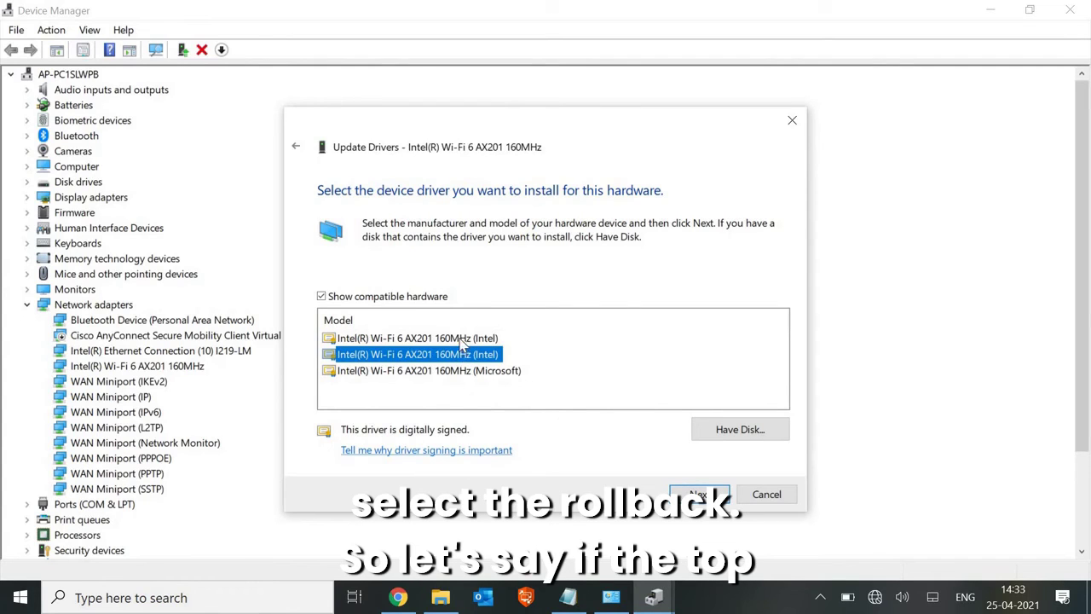
click(461, 341)
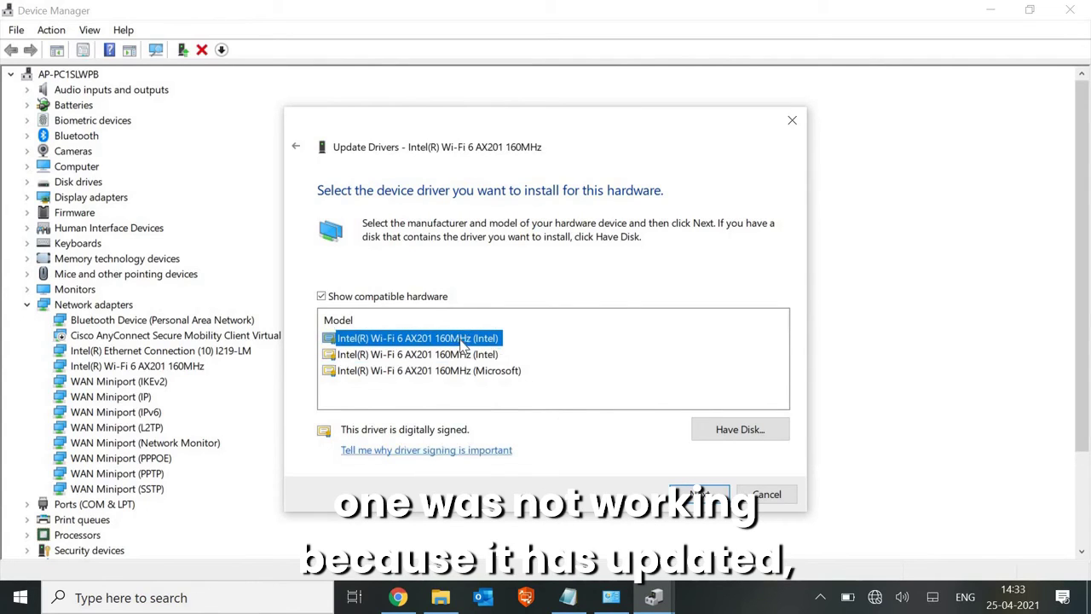
click(472, 356)
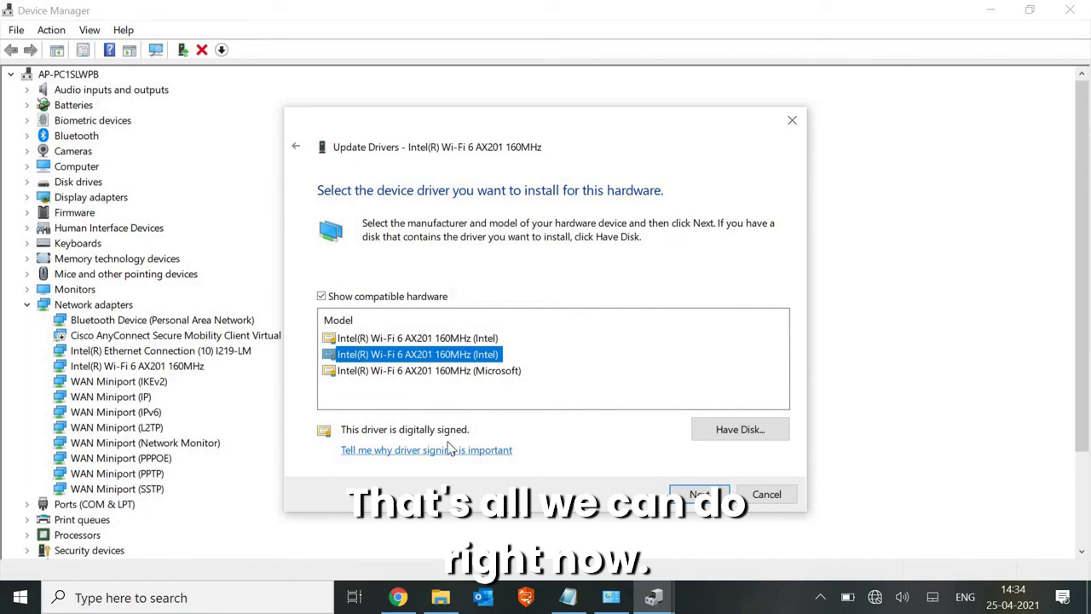
click(766, 494)
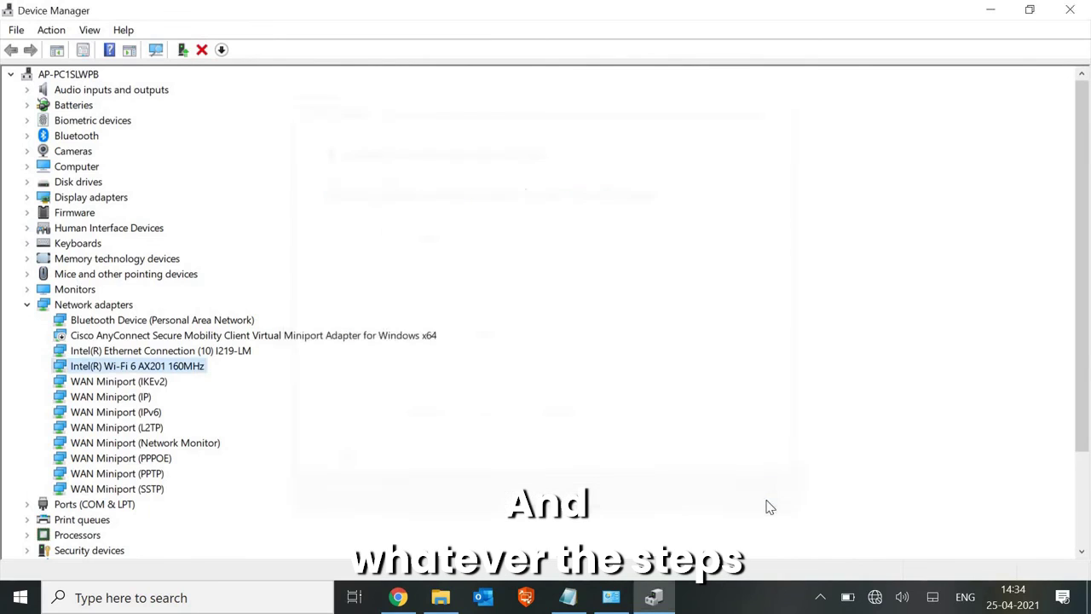